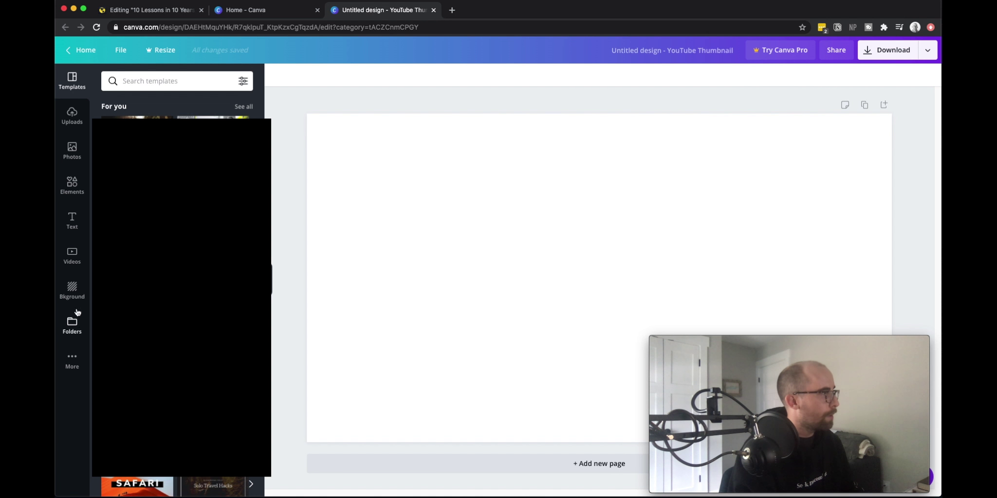
Place the uploaded photo of the man holding a laptop onto the blank thumbnail page.
left_click(72, 116)
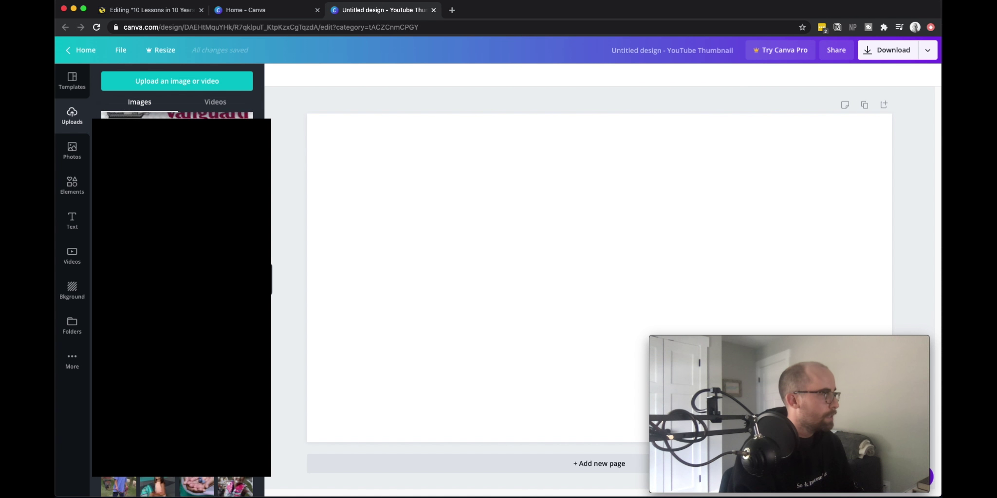
left_click_drag(175, 243, 478, 191)
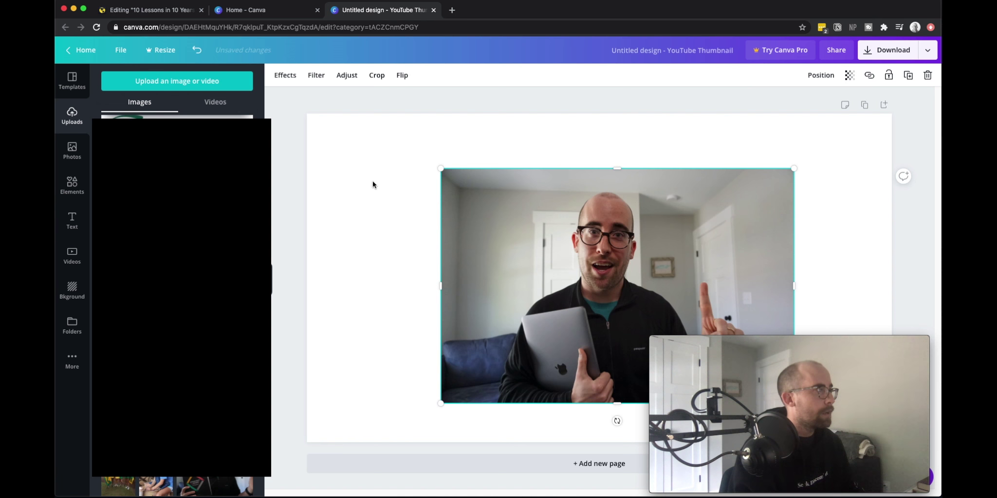
Search Google Images for "substack logo" in a new browser tab and open the first Substack wordmark result.
left_click(452, 9)
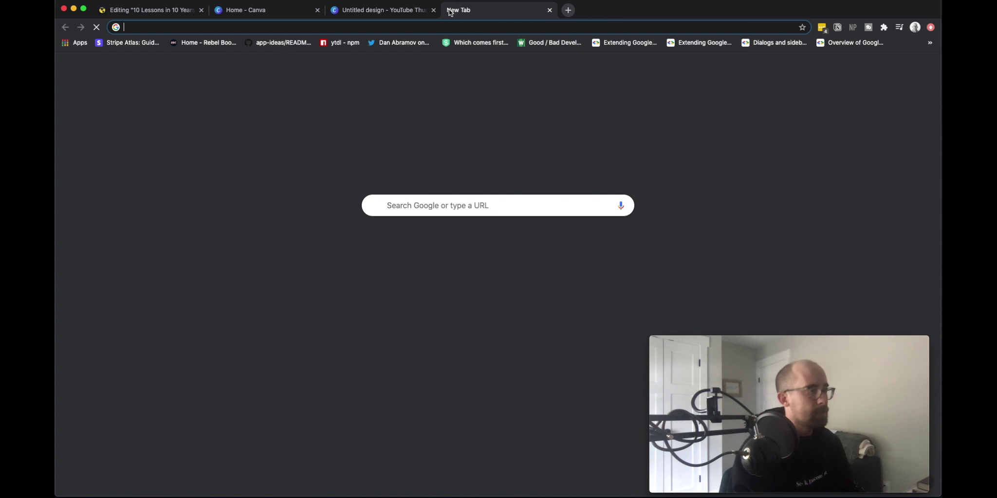
type("substack logo")
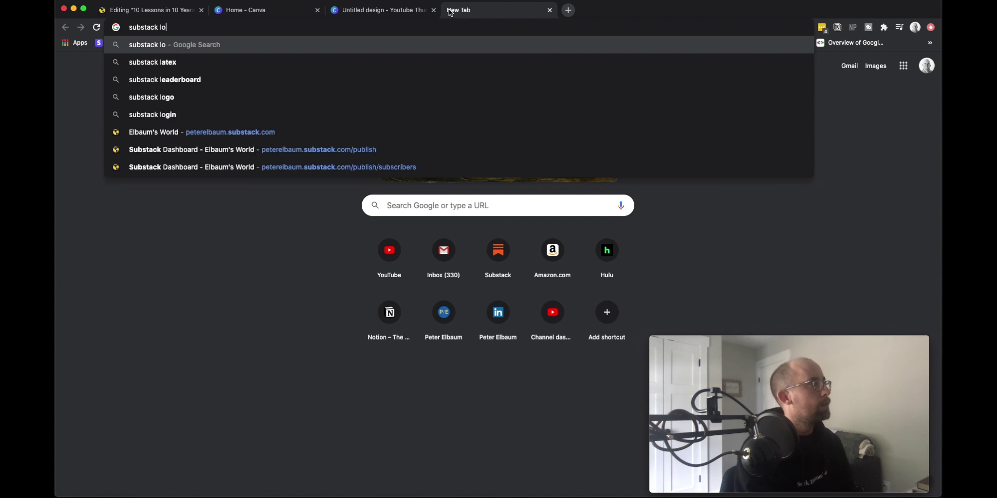
key("Return")
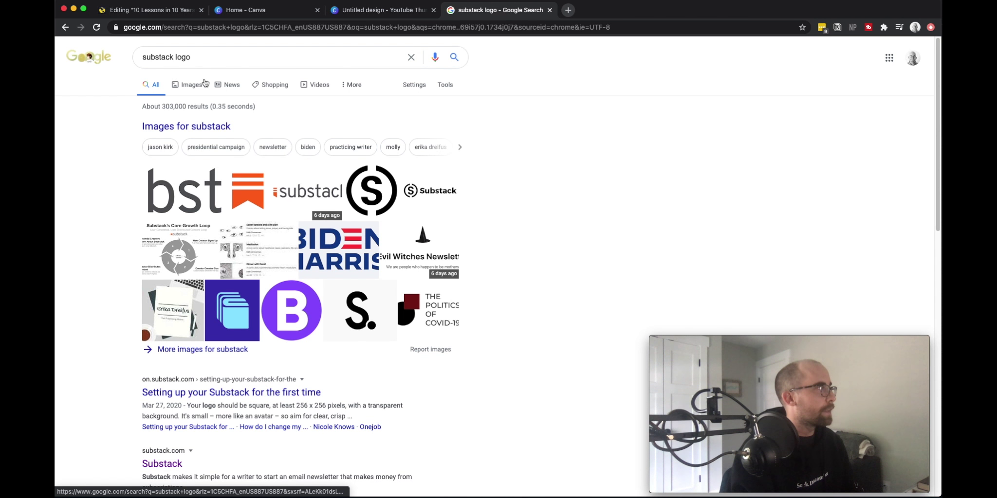
left_click(180, 88)
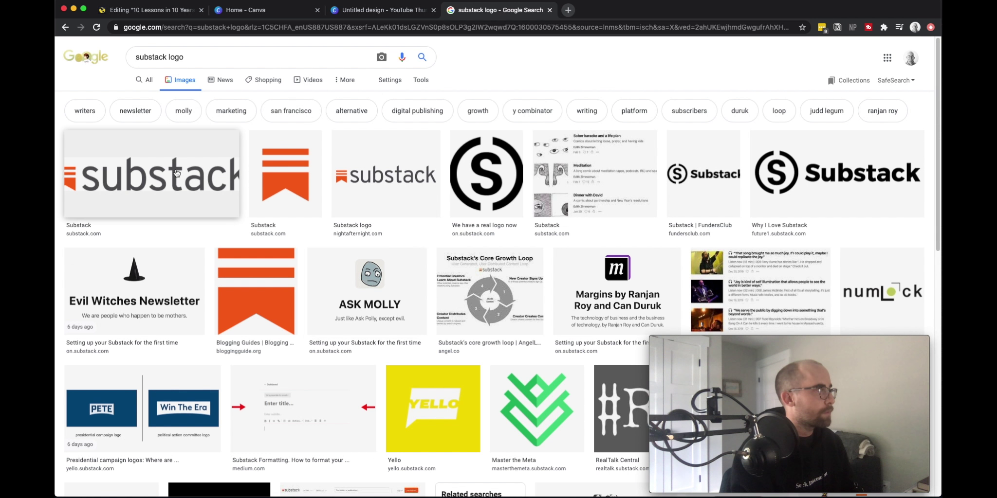
left_click(175, 178)
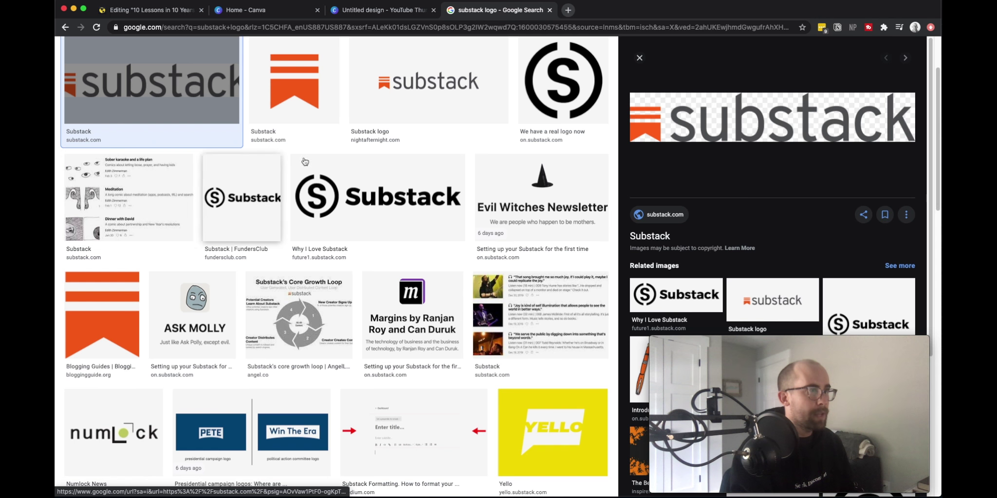
Save the Substack wordmark image to the Desktop under the name substack-logo.
right_click(801, 115)
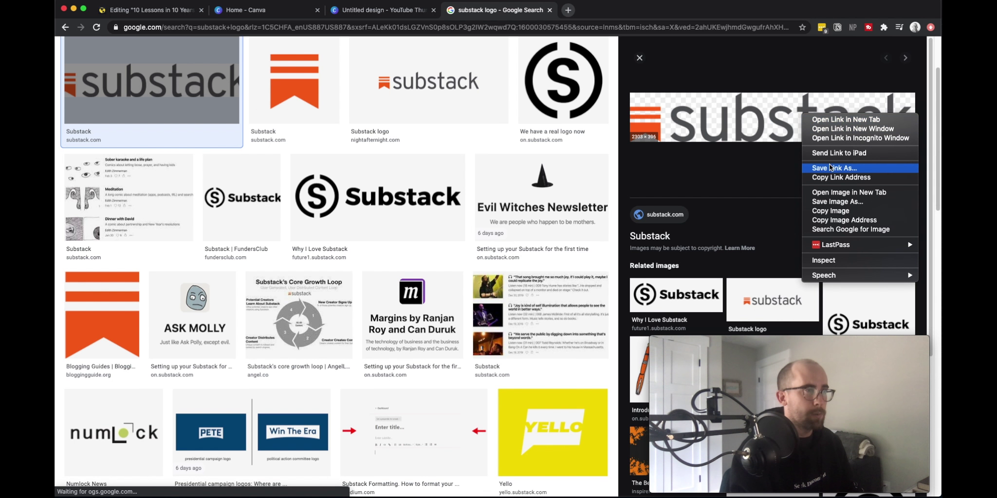
left_click(837, 203)
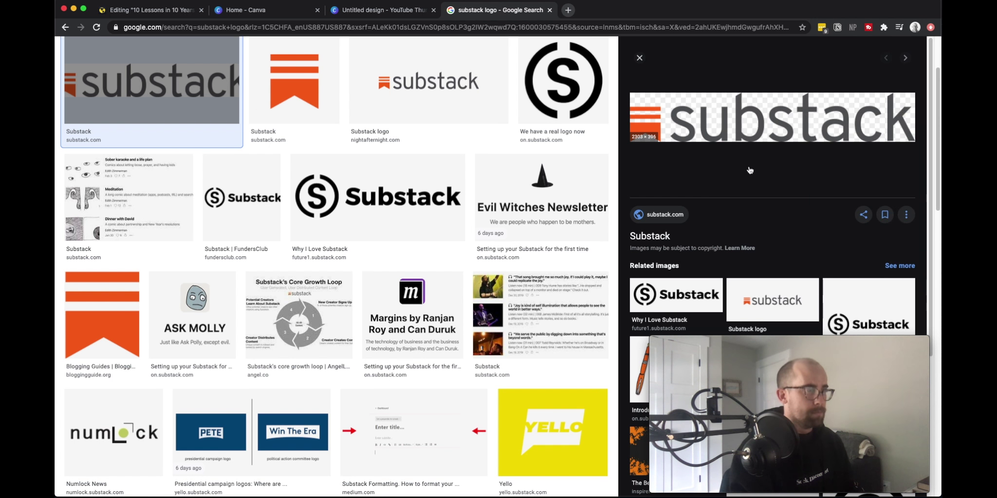
type("substack-log")
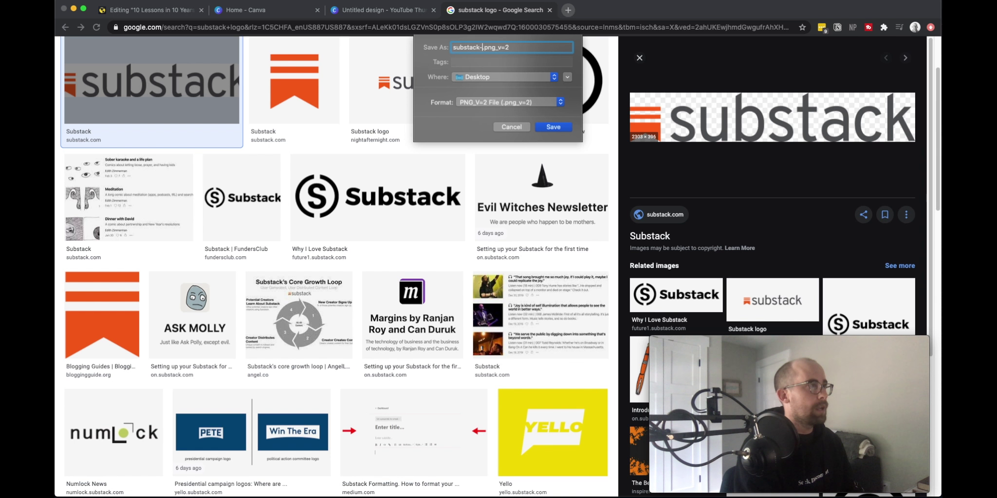
type("o")
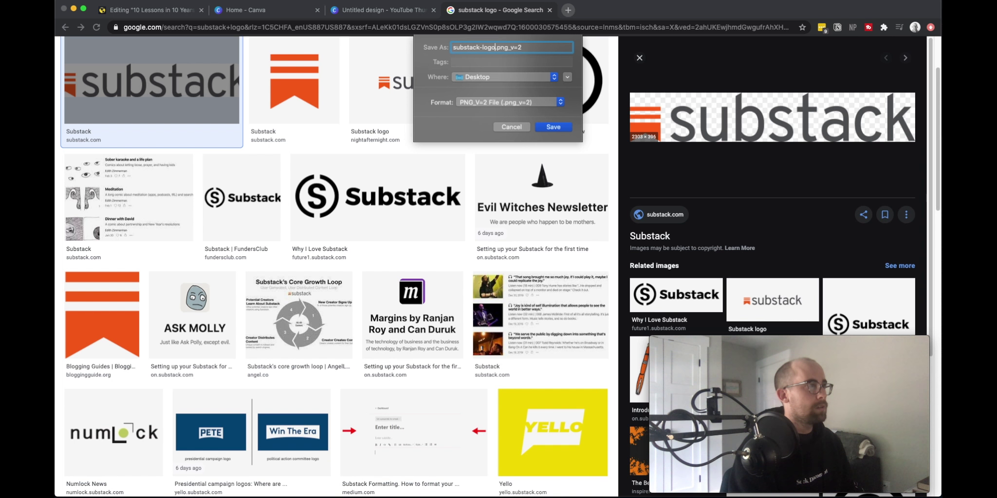
key("Return")
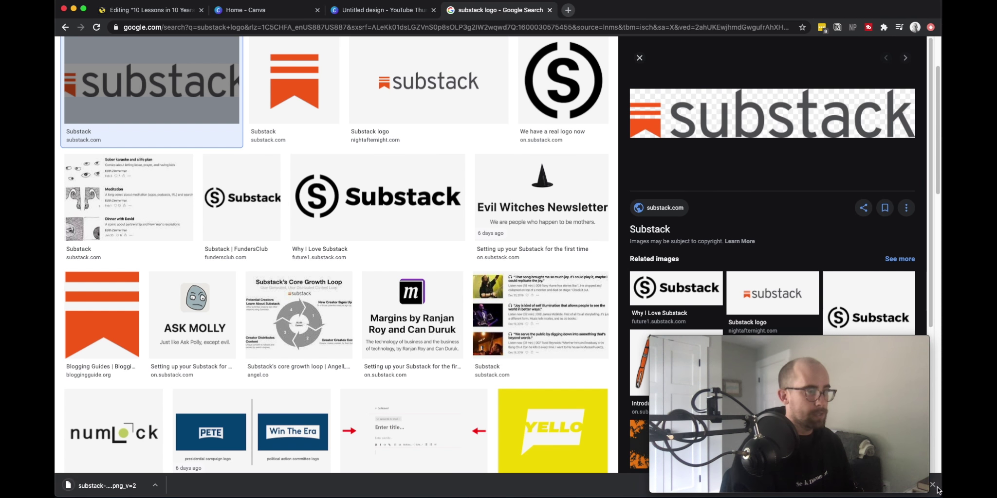
left_click(933, 485)
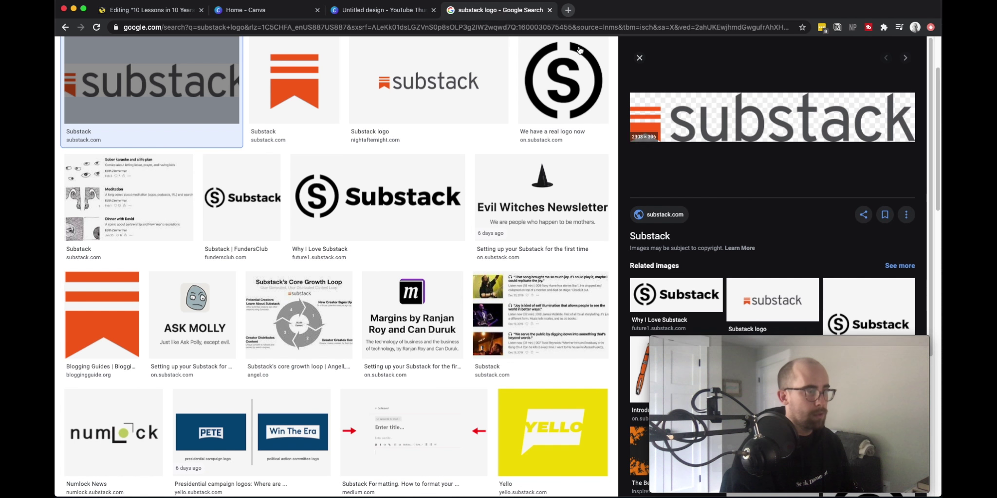
Switch back to the Canva design and enlarge the photo toward the page's upper-left corner.
left_click(380, 11)
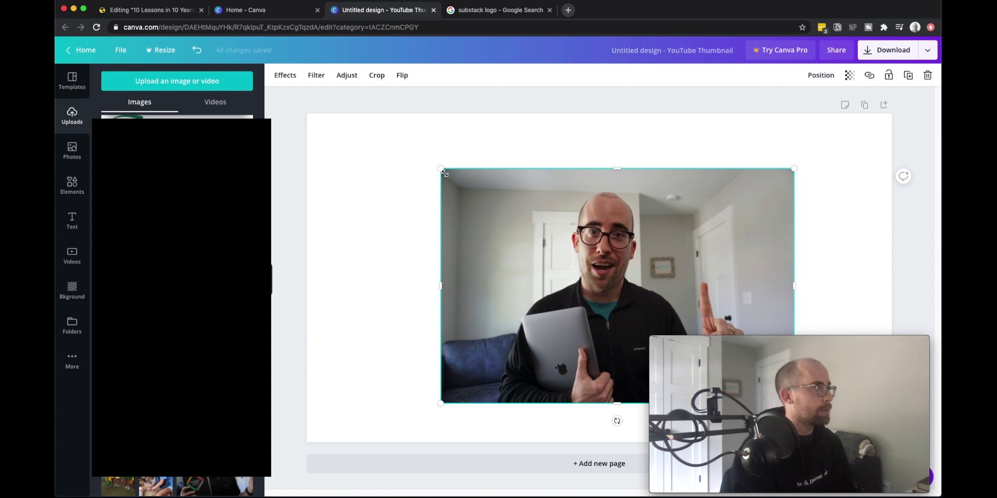
left_click_drag(444, 173, 346, 157)
Try moving the photo into the page's upper-left corner and stretching it over the page, and undo these changes.
left_click_drag(467, 188, 404, 180)
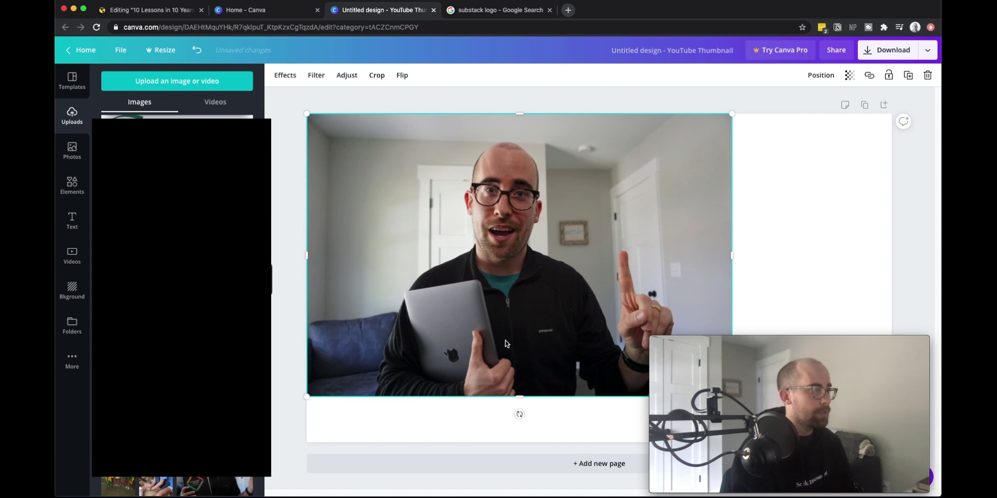
left_click_drag(520, 396, 519, 438)
left_click_drag(760, 277, 890, 277)
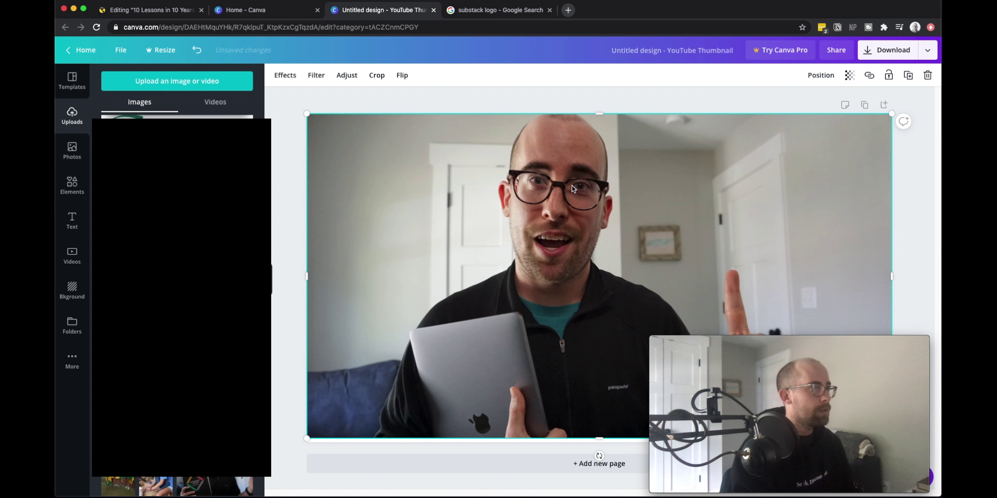
key("super+z")
key("super+z")
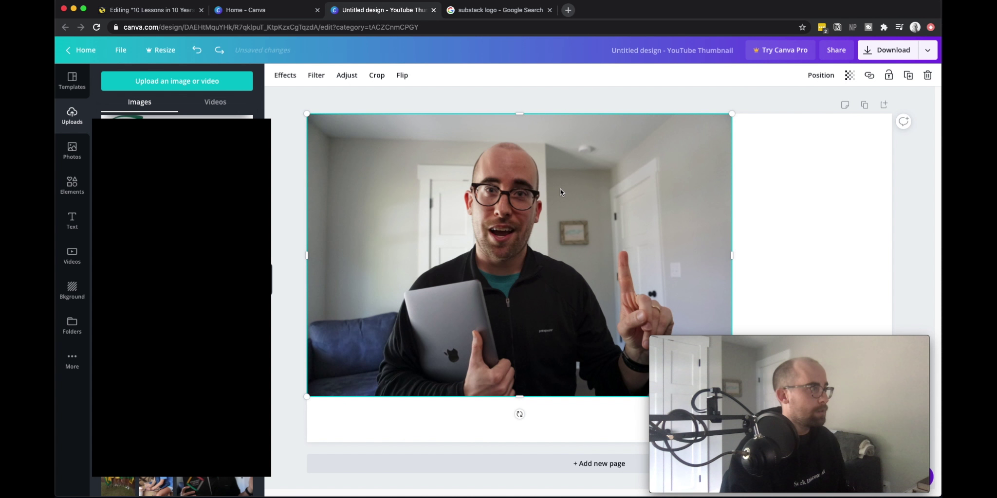
key("super+z")
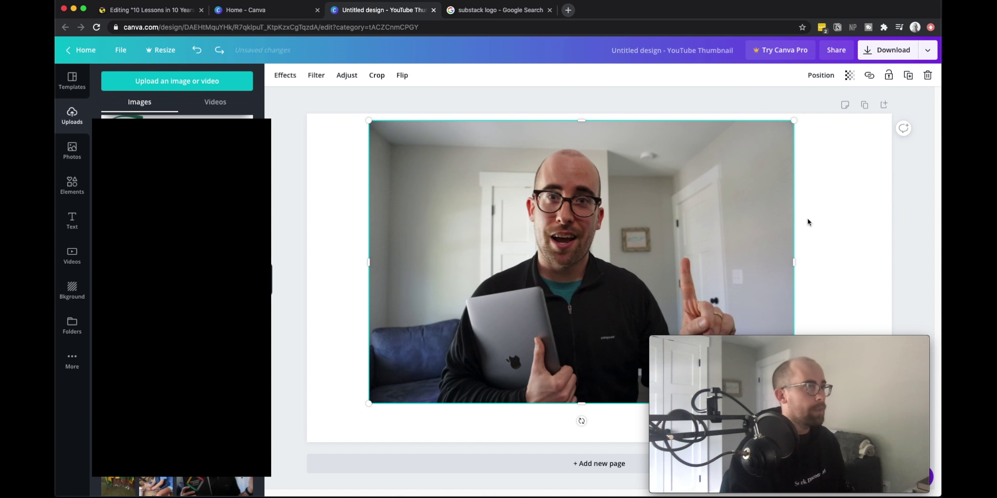
Extend all four edges of the photo to the page borders so that it fills the thumbnail.
left_click_drag(794, 262, 892, 258)
left_click_drag(372, 262, 307, 266)
left_click_drag(601, 406, 601, 444)
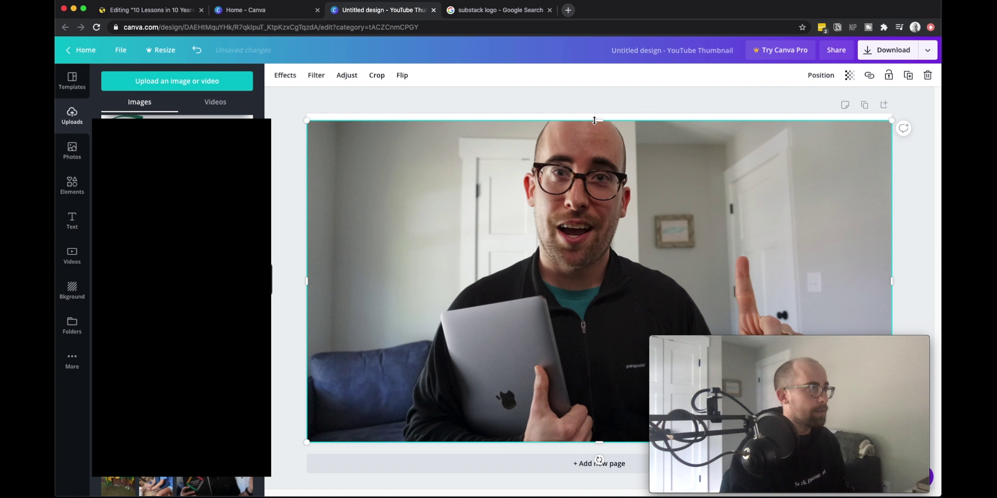
left_click_drag(594, 121, 594, 113)
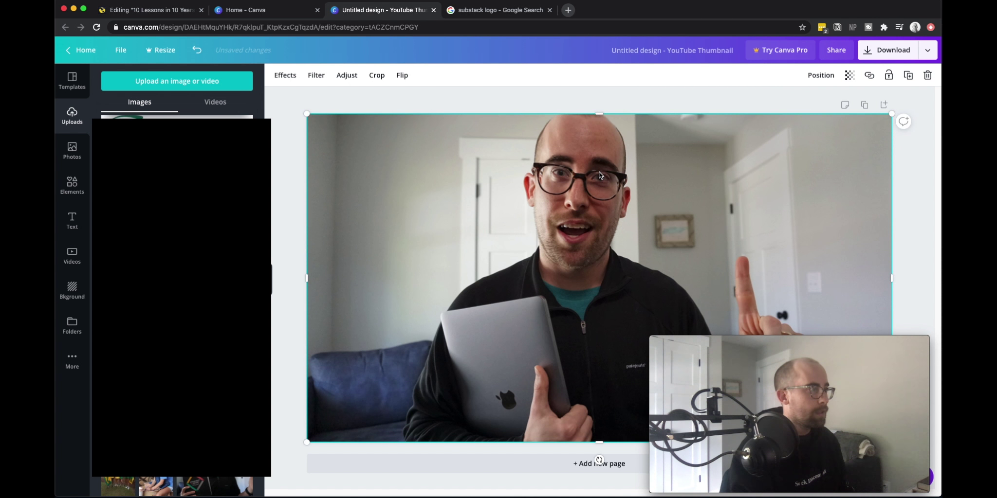
Reframe the photo with the man's whole head in view by trimming it, moving it down and extending it to the page's upper and lower edges.
left_click_drag(599, 113, 601, 146)
left_click_drag(598, 442, 597, 325)
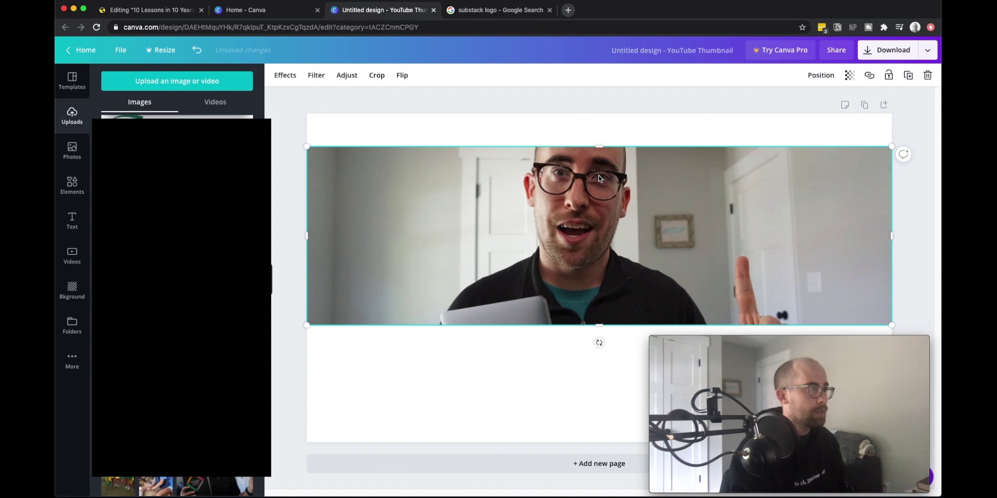
left_click_drag(599, 179, 602, 212)
left_click_drag(602, 179, 598, 115)
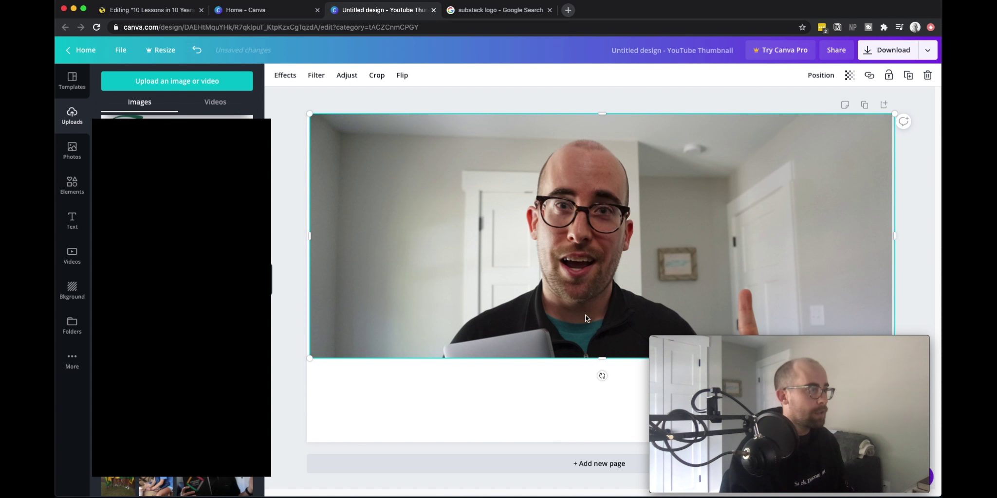
left_click_drag(601, 359, 607, 442)
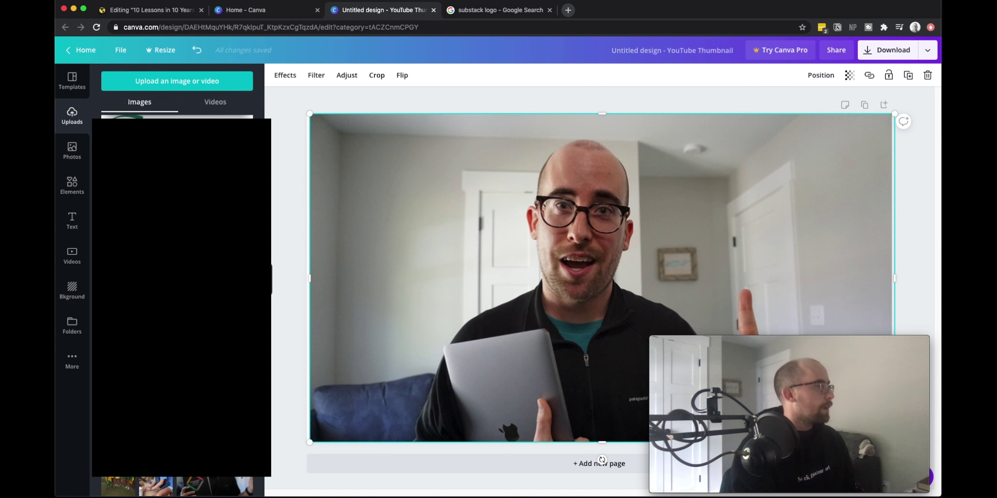
left_click(171, 82)
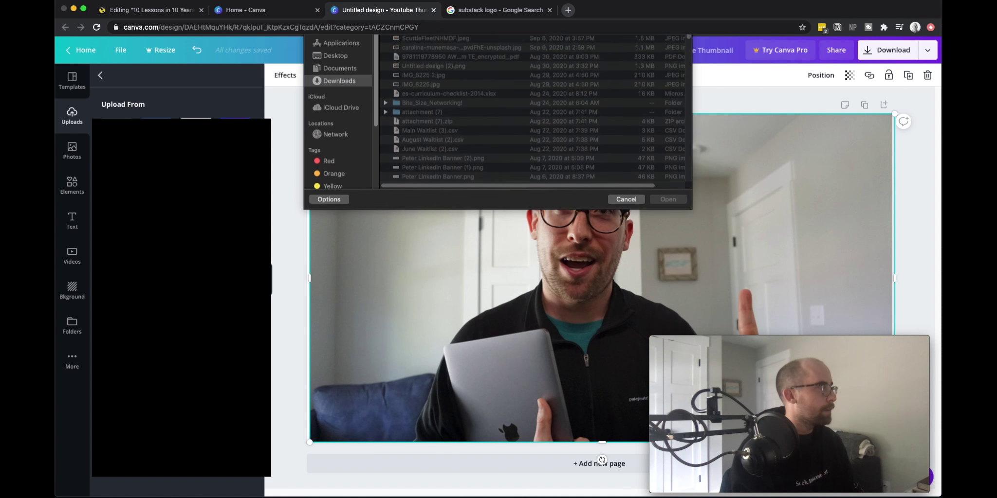
left_click(348, 99)
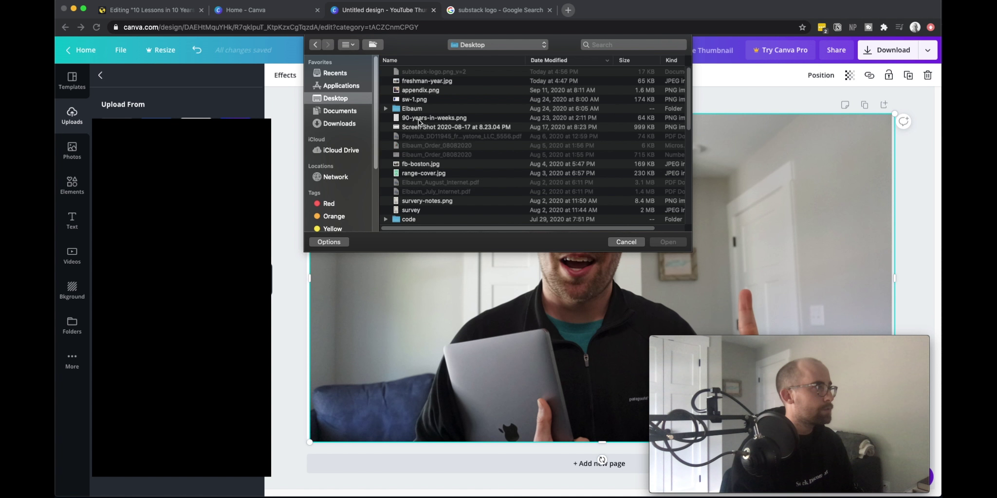
left_click(632, 242)
Return to the Google image results and save the orange Substack bookmark logo to the Desktop as the PNG image substack-logo.
left_click(489, 10)
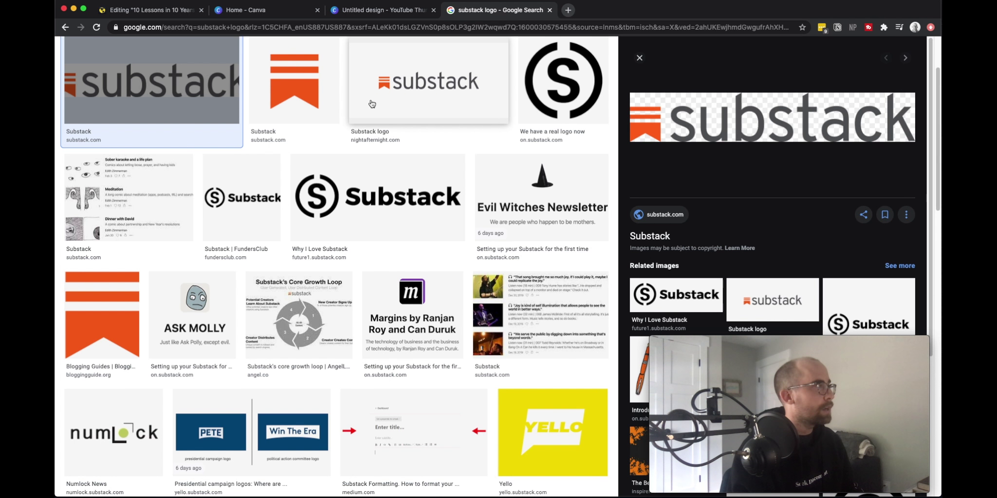
left_click(324, 94)
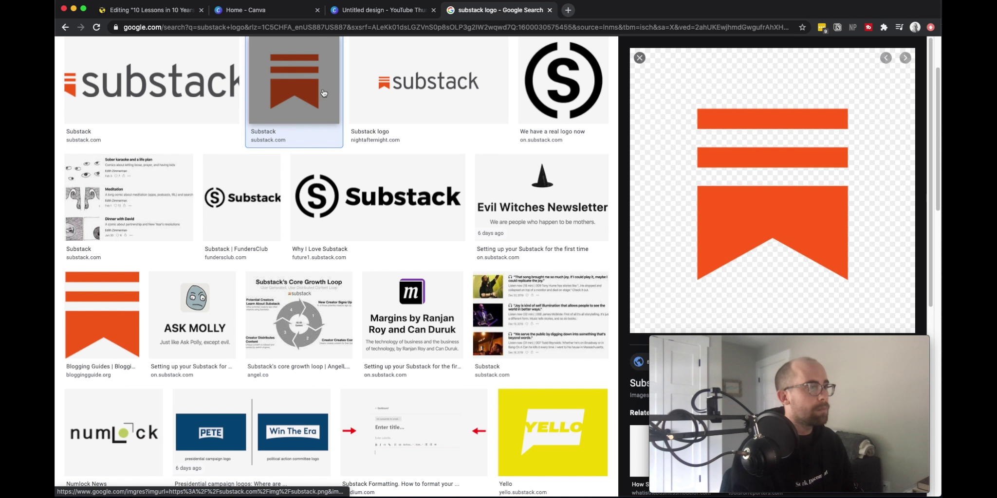
left_click_drag(934, 134, 934, 201)
right_click(798, 100)
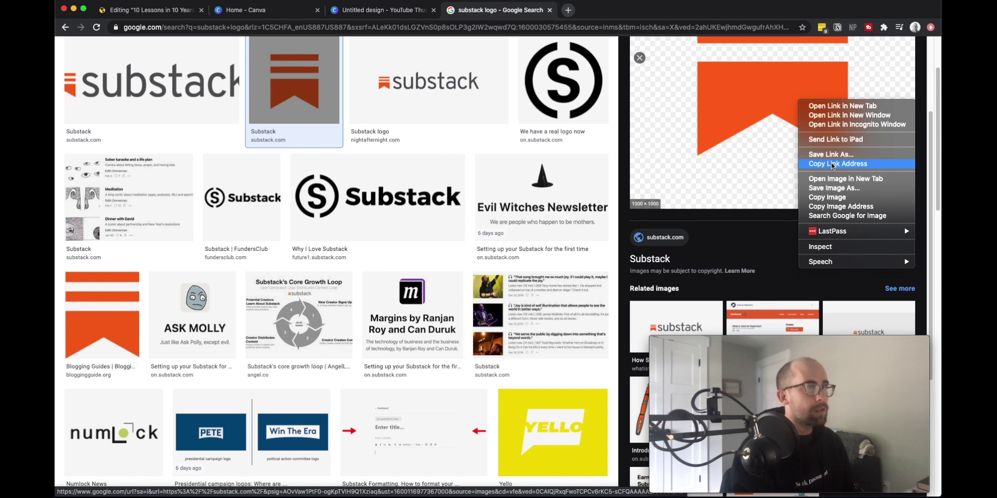
left_click(835, 187)
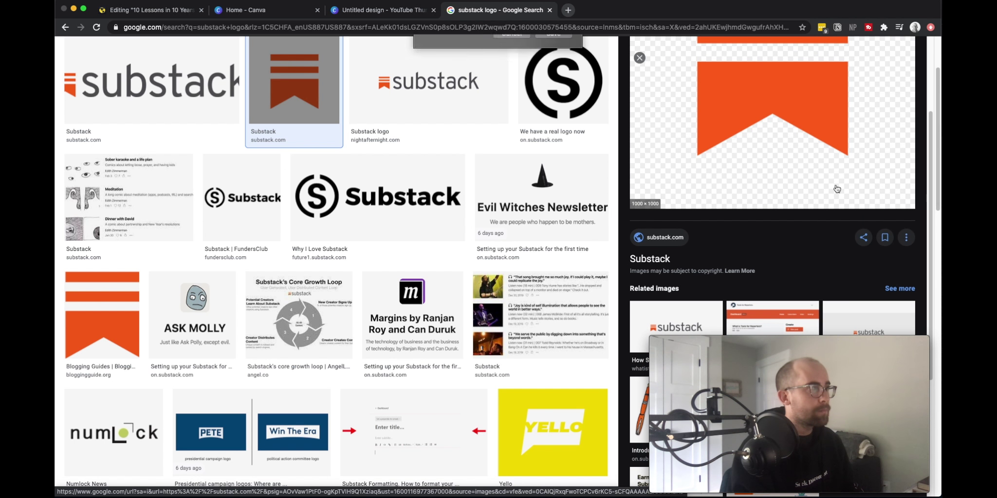
left_click(493, 44)
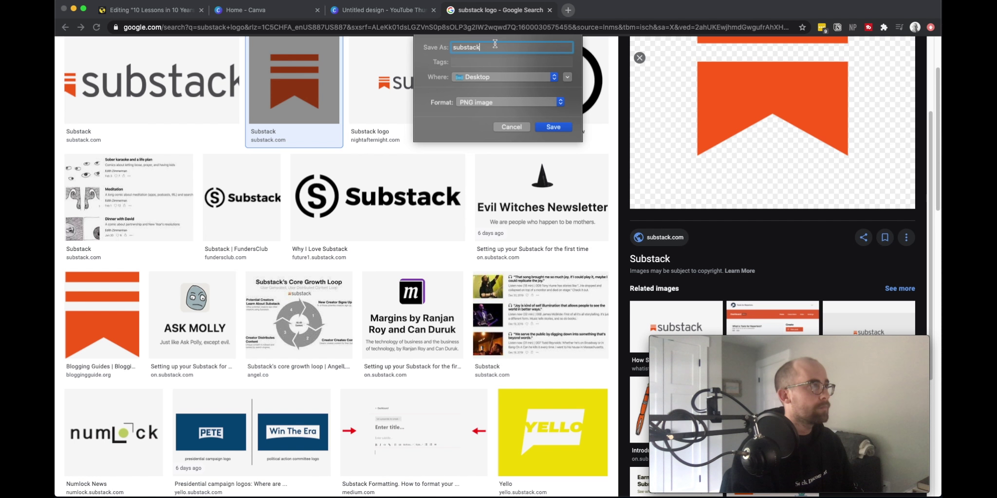
type("-log")
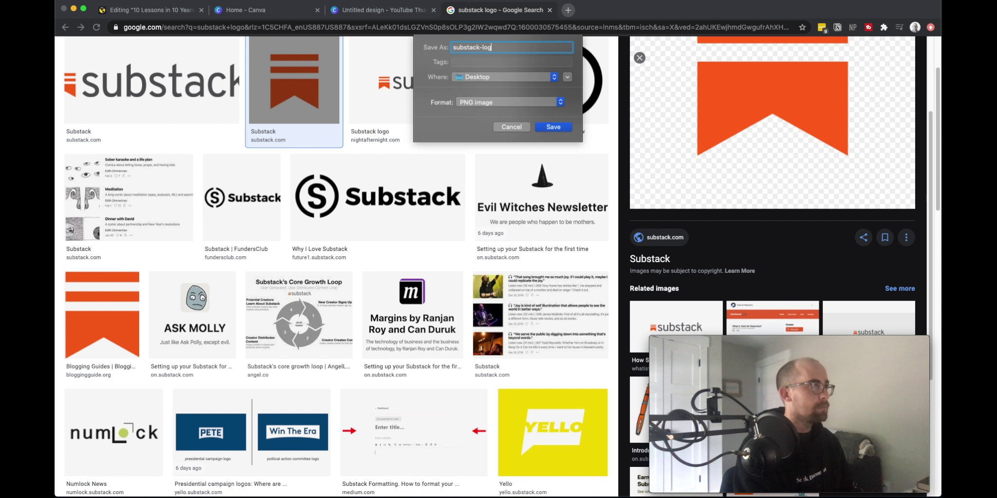
type("o")
key("Return")
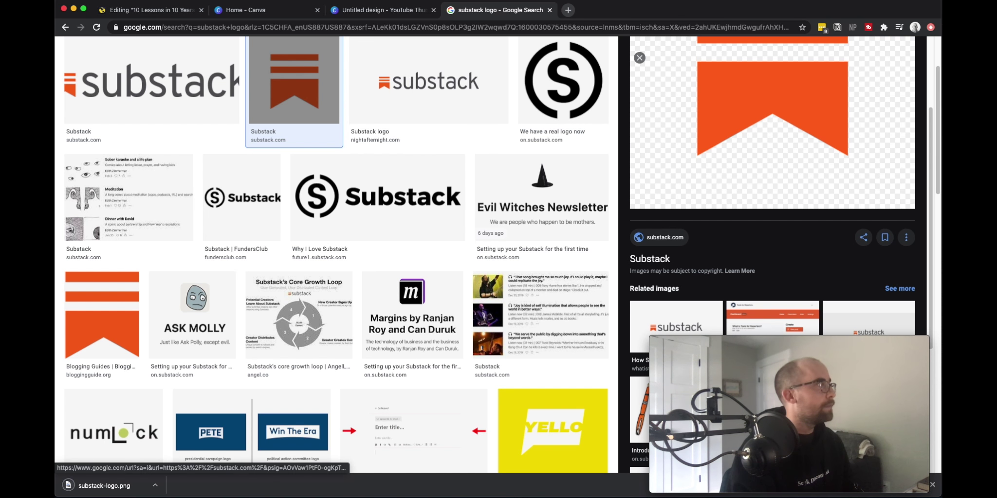
Switch back to the Canva design and upload substack-logo.png from the Desktop.
left_click(382, 10)
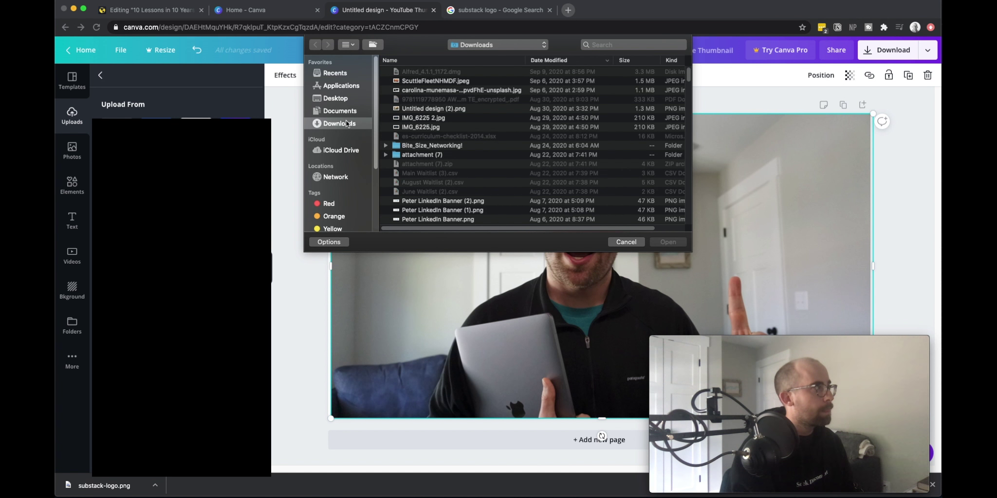
left_click(342, 99)
left_click(445, 73)
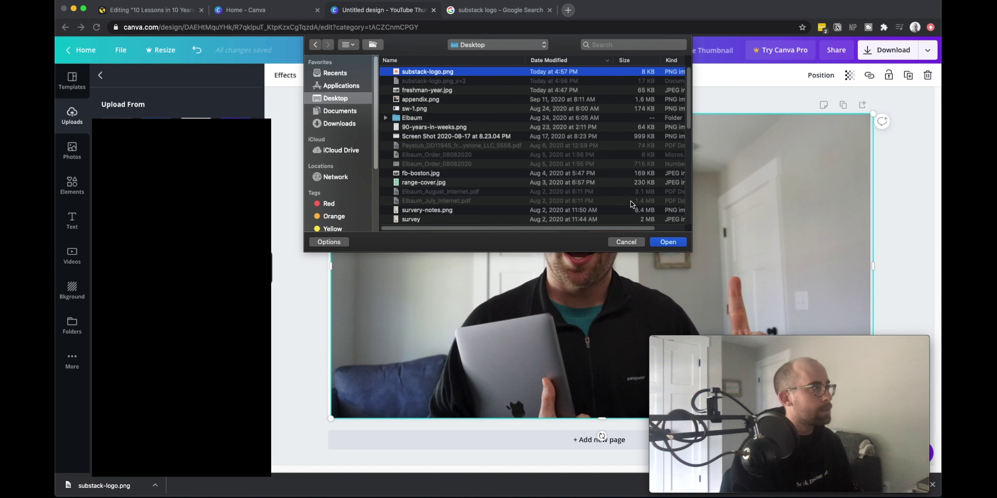
left_click(668, 242)
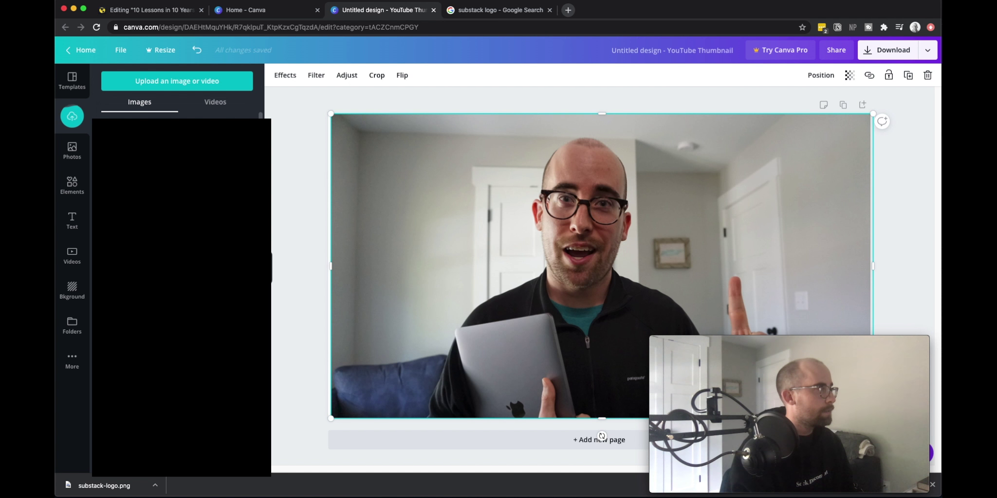
Add the uploaded Substack logo to the thumbnail, shrink it and place it beside the man's head, above his raised finger.
left_click_drag(137, 150, 653, 188)
key("super+z")
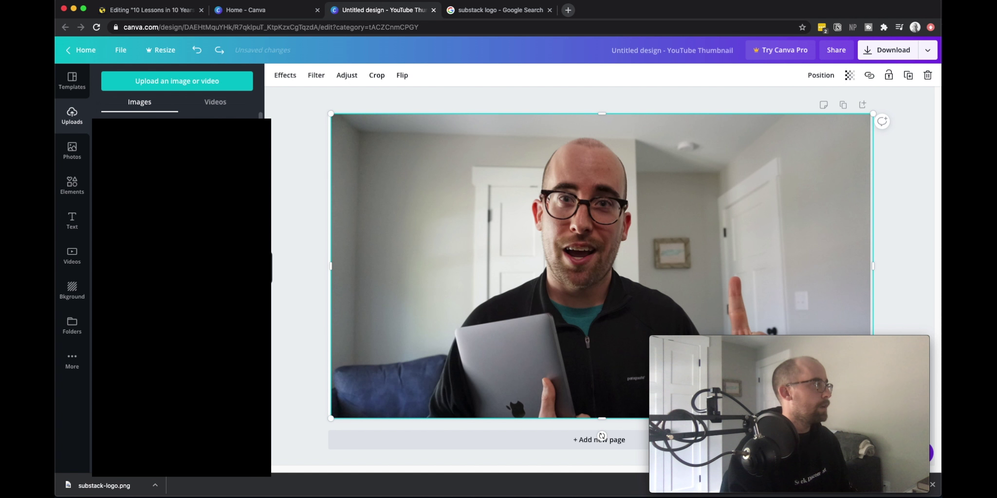
left_click(137, 150)
left_click_drag(672, 230, 779, 186)
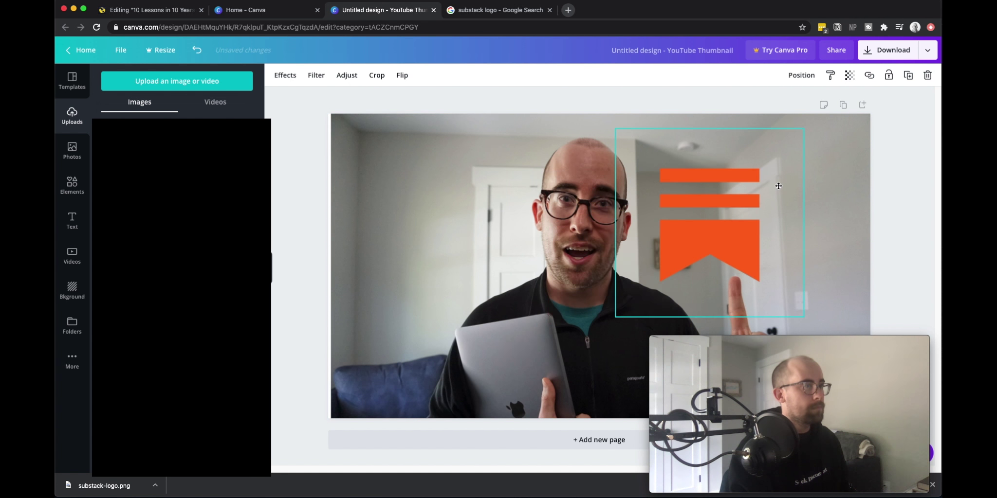
left_click_drag(614, 317, 673, 258)
left_click_drag(749, 197, 739, 216)
left_click_drag(794, 279, 806, 289)
mouse_move(741, 221)
left_mouse_down()
mouse_move(731, 208)
mouse_move(741, 218)
left_mouse_up()
left_click(852, 225)
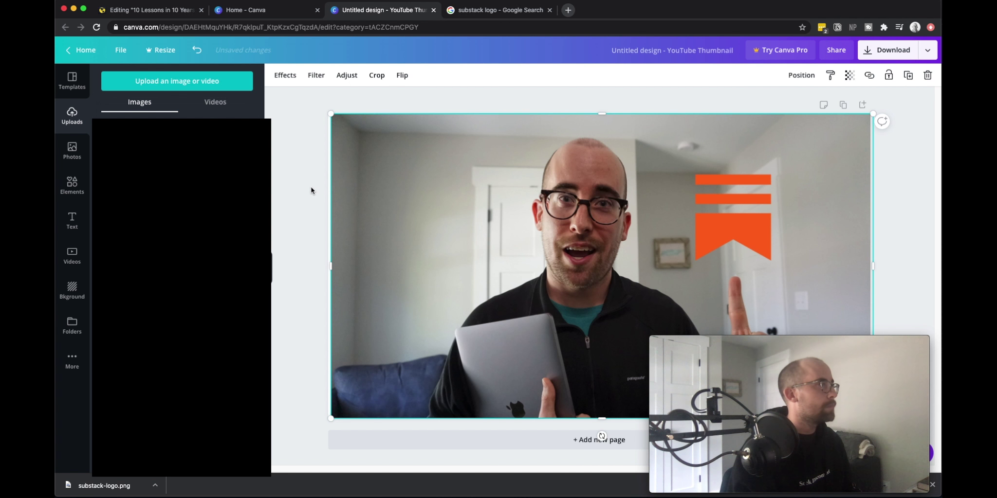
Rename the untitled design as substack-newsletter-livestream.
left_click(887, 50)
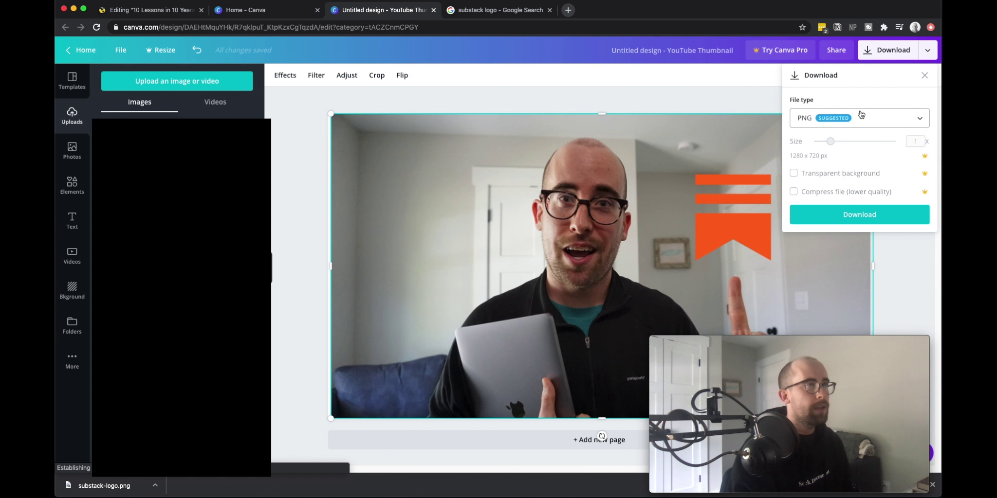
left_click(705, 92)
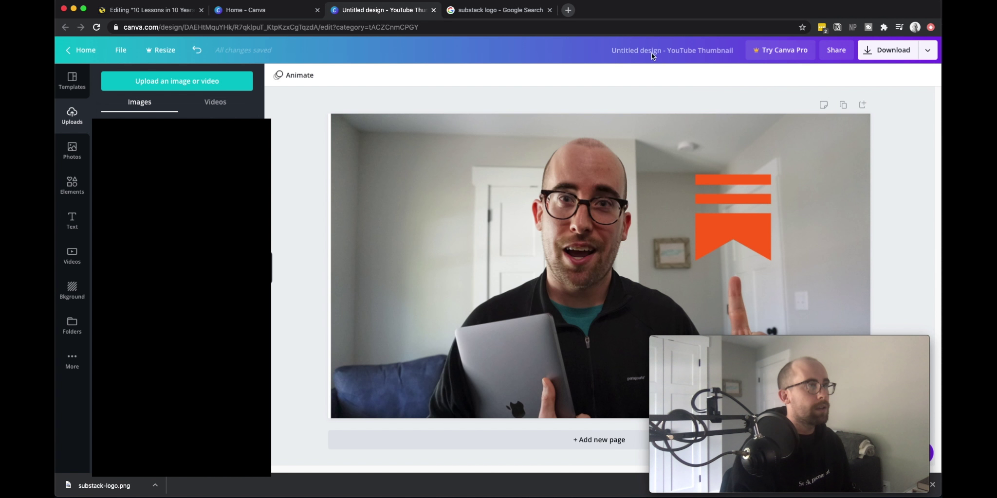
left_click(642, 52)
type("substa")
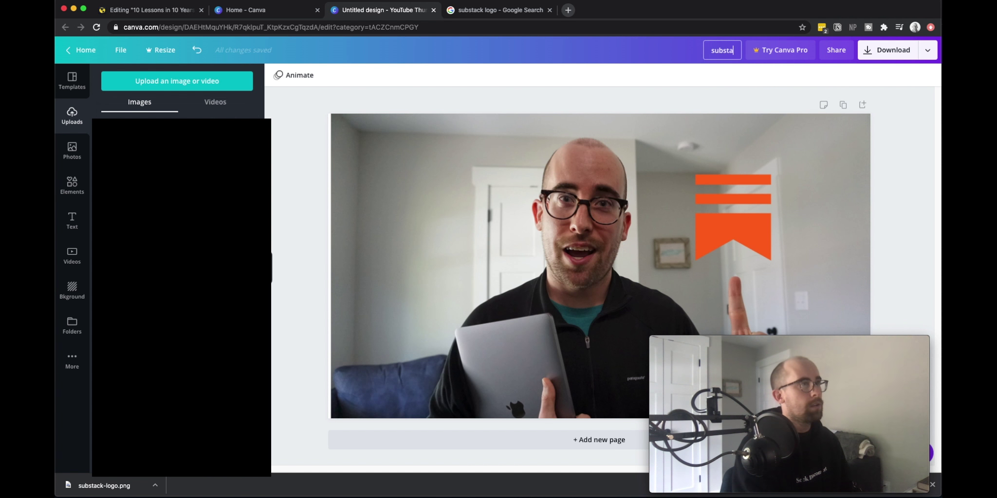
type("ck-newsletter-live")
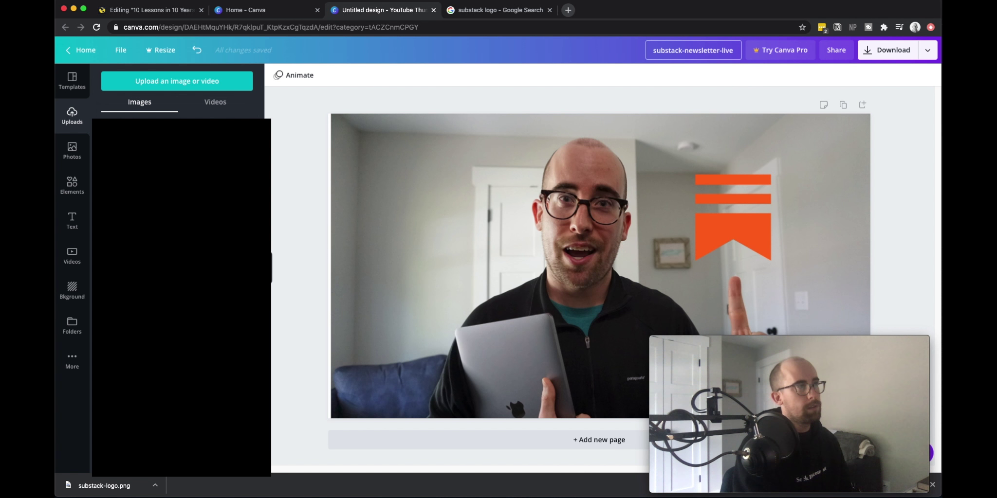
type("stream")
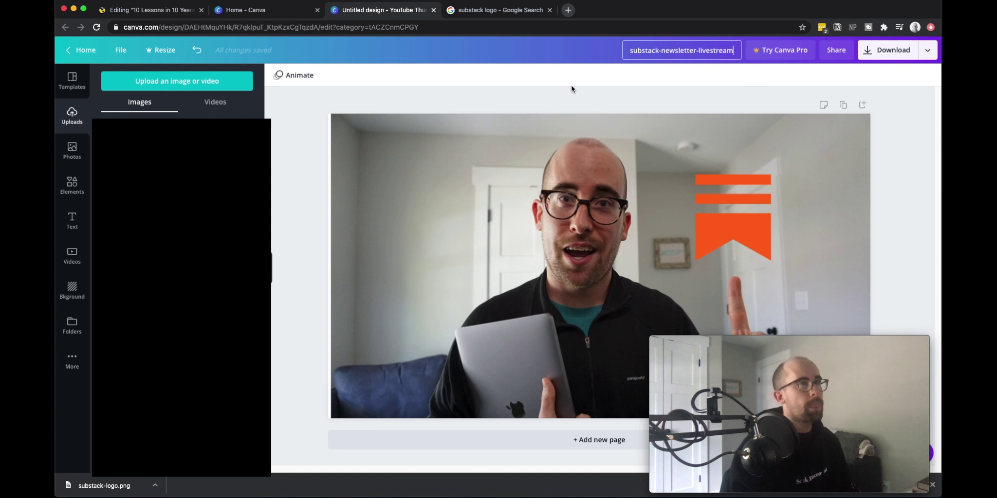
left_click(909, 112)
Download the thumbnail as a PNG, then dismiss the referral offer and the browser's download bar.
left_click(887, 50)
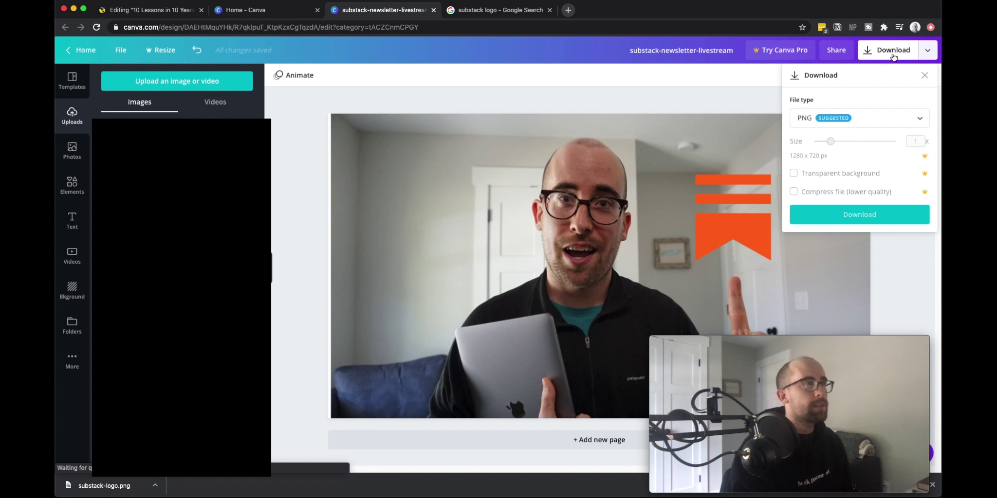
left_click(856, 215)
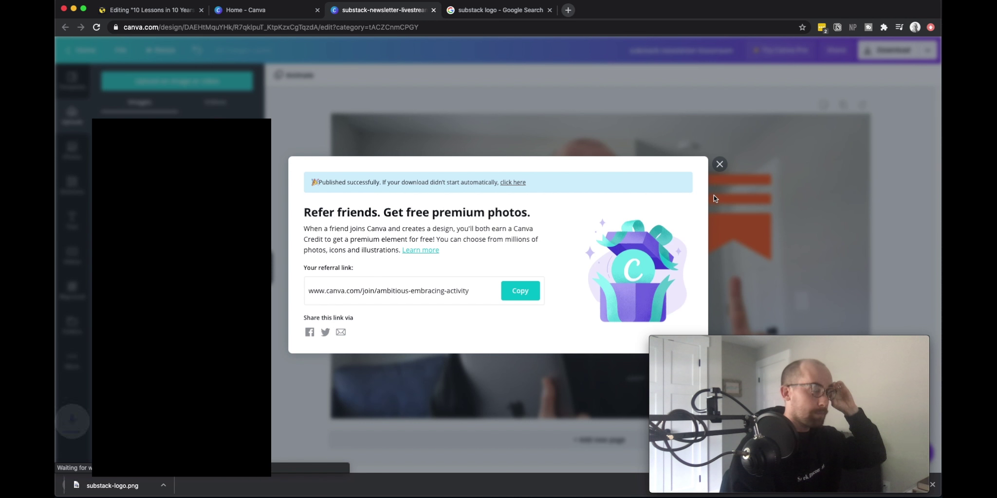
left_click(719, 165)
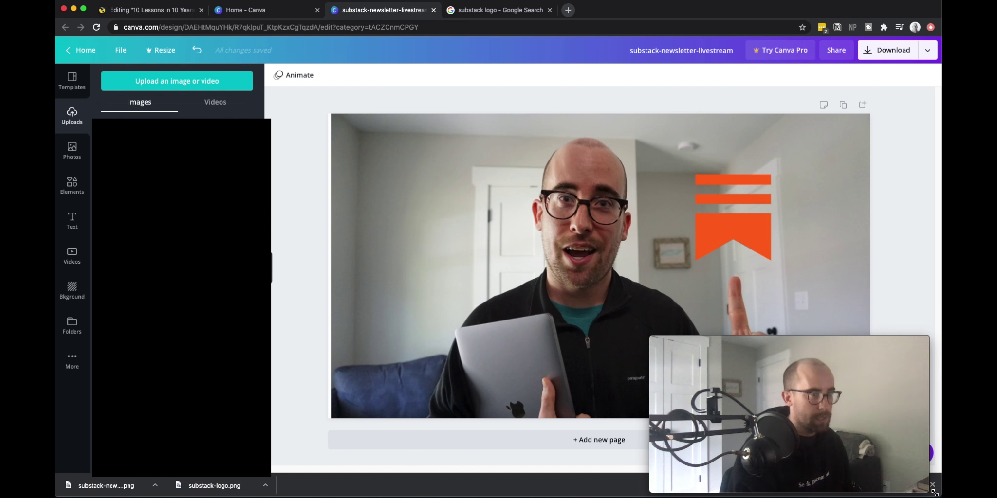
left_click(933, 485)
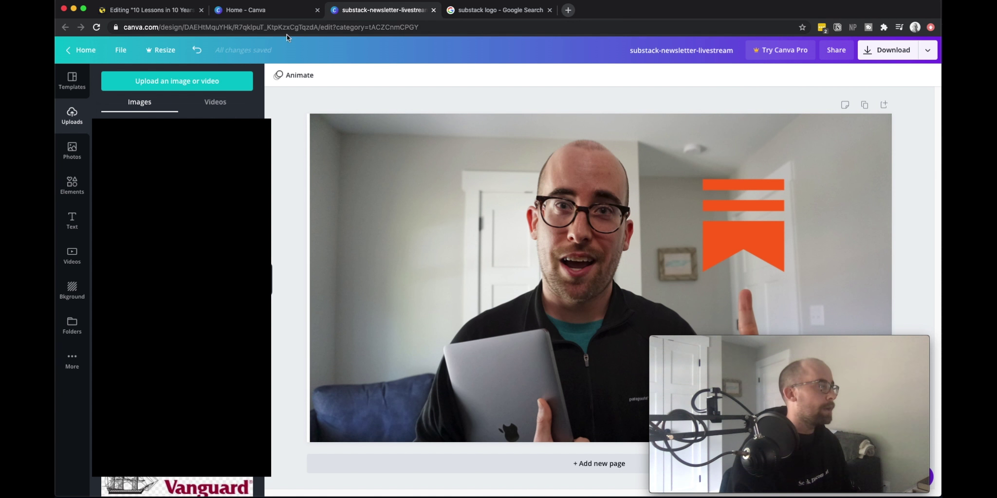
Leave Canva for the Substack draft, then open Notion in a new browser tab and load its page again.
left_click(169, 14)
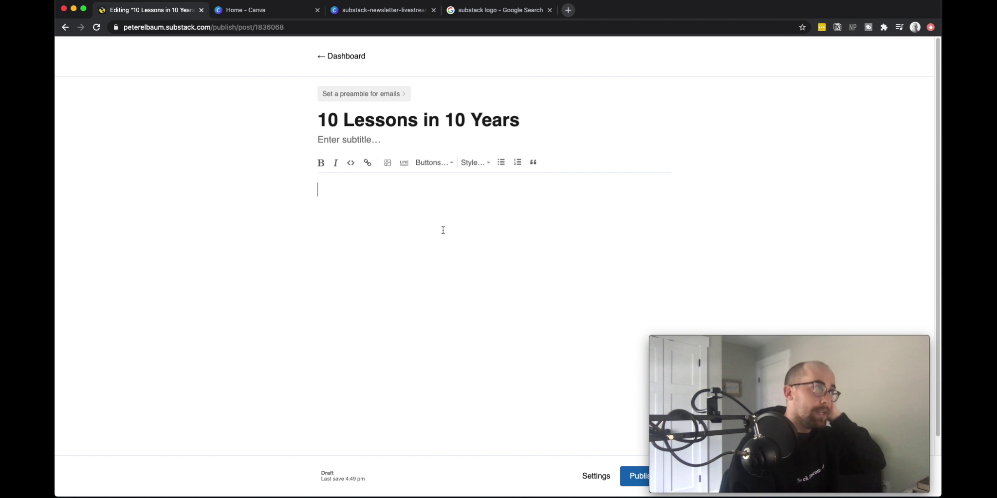
key("super+t")
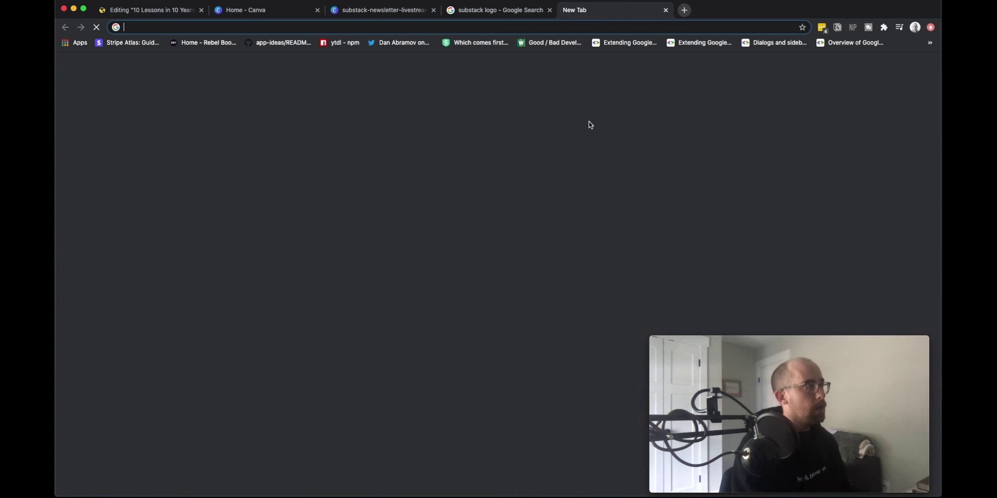
type("notion")
key("Return")
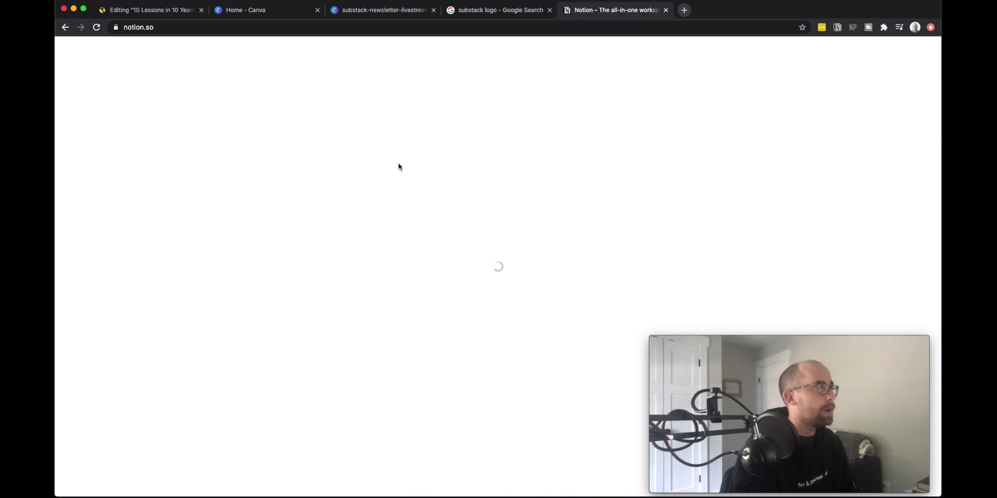
left_click(336, 27)
key("Return")
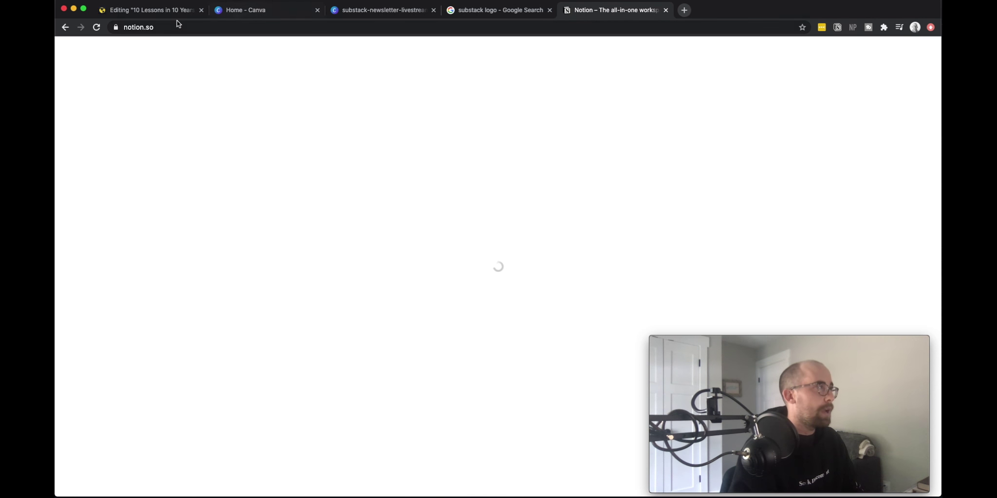
Return to the Substack draft "10 Lessons in 10 Years" and open the post body with the greeting "Hey everyone,".
left_click(146, 10)
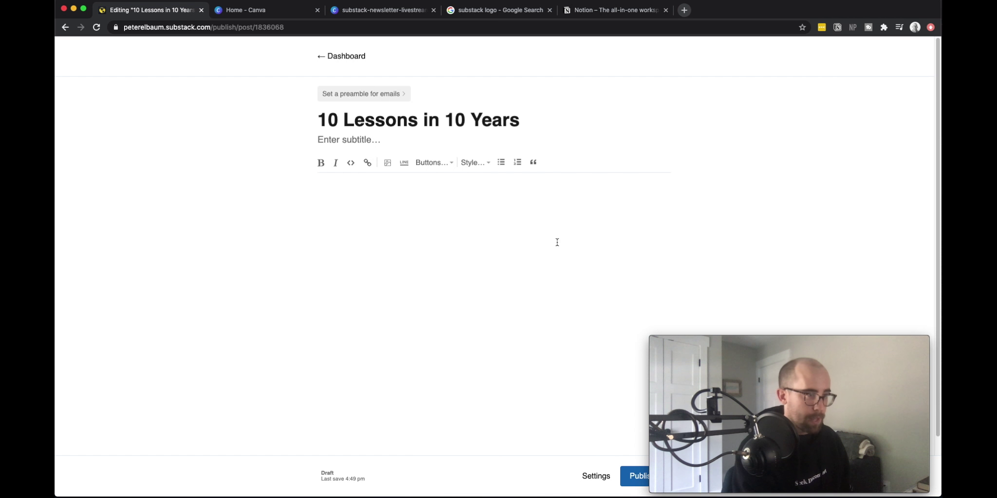
type("Hye")
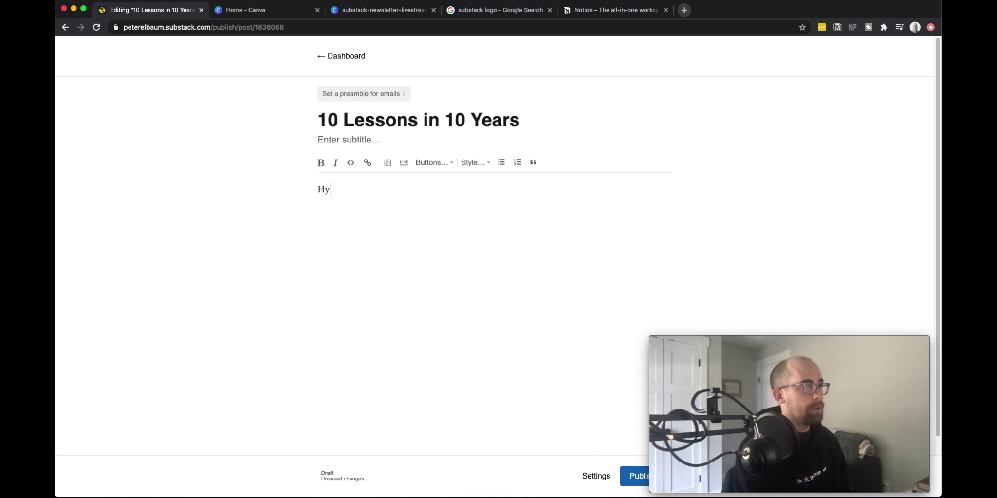
key("BackSpace")
key("BackSpace")
type("ey everyone,")
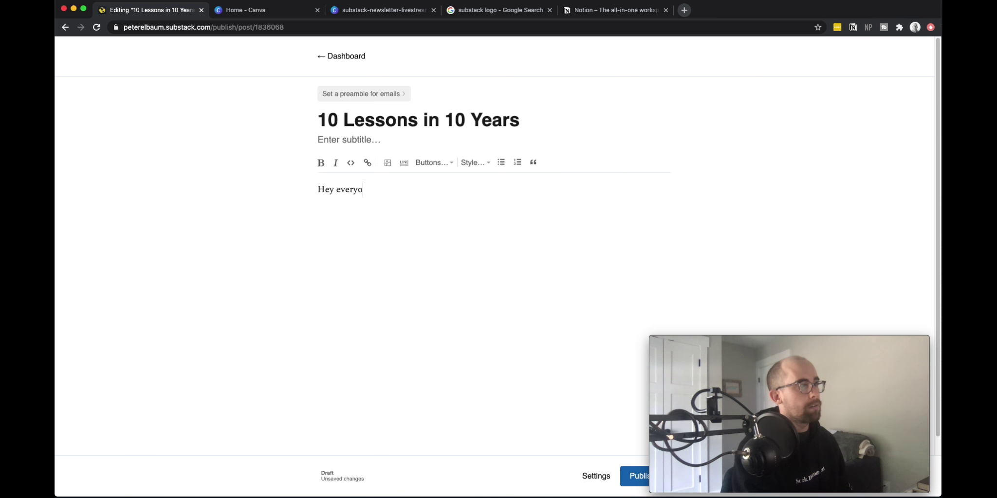
key("Return")
key("Return")
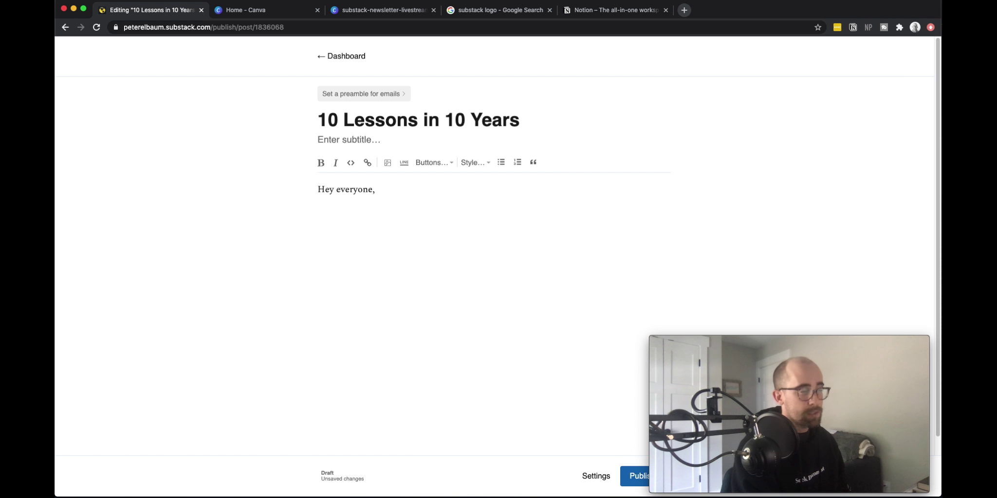
Write the sign-off "Cheers," below the greeting, with the author's first name on the following line.
type("Cheee")
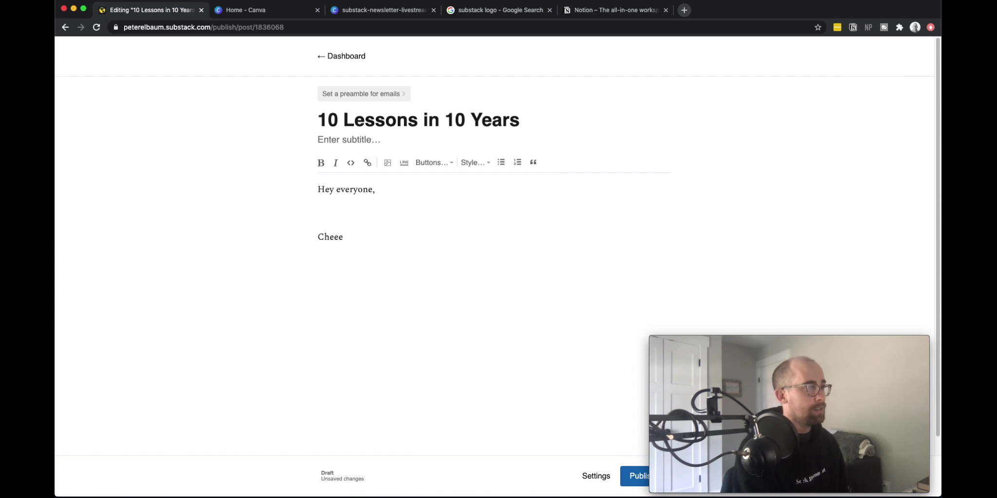
type("rrs,")
key("Return")
type("Peter")
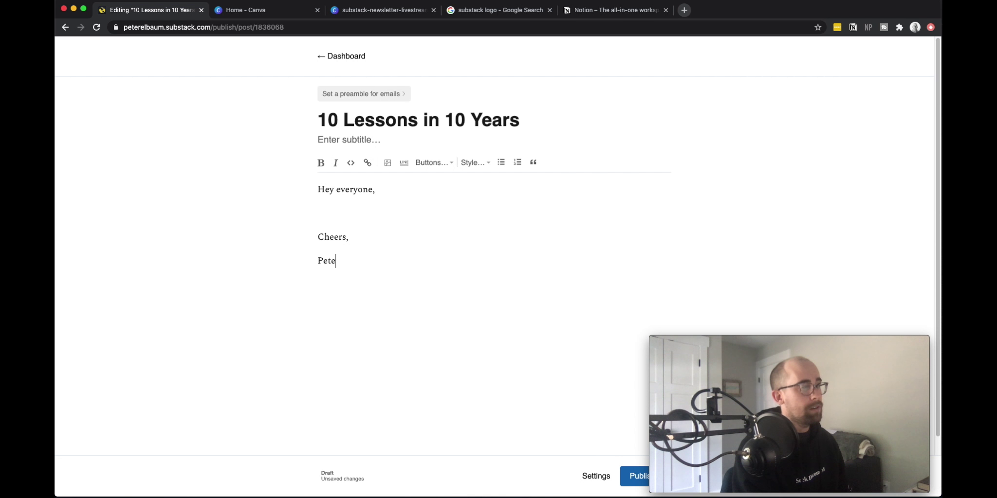
Insert a paragraph reading "So" after the greeting, leave blank space and add a horizontal divider above the sign-off.
left_click(378, 190)
key("Return")
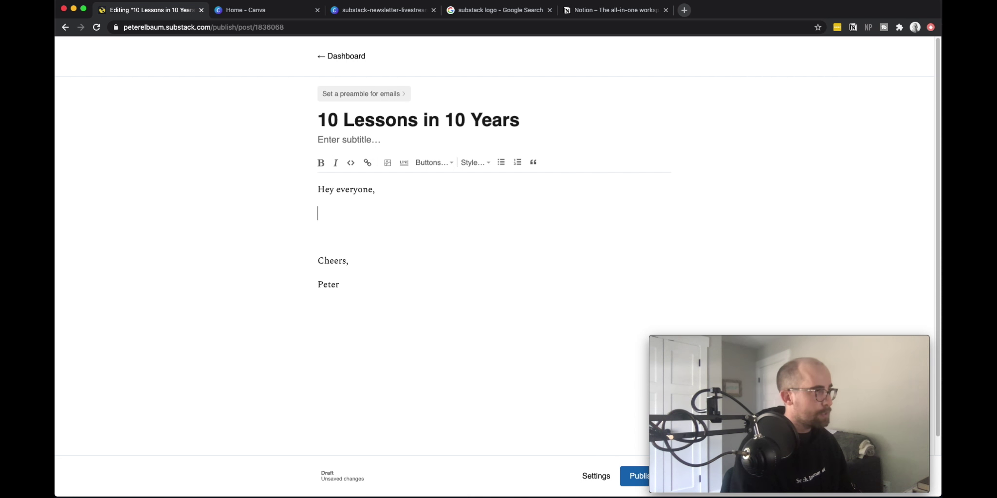
type("So")
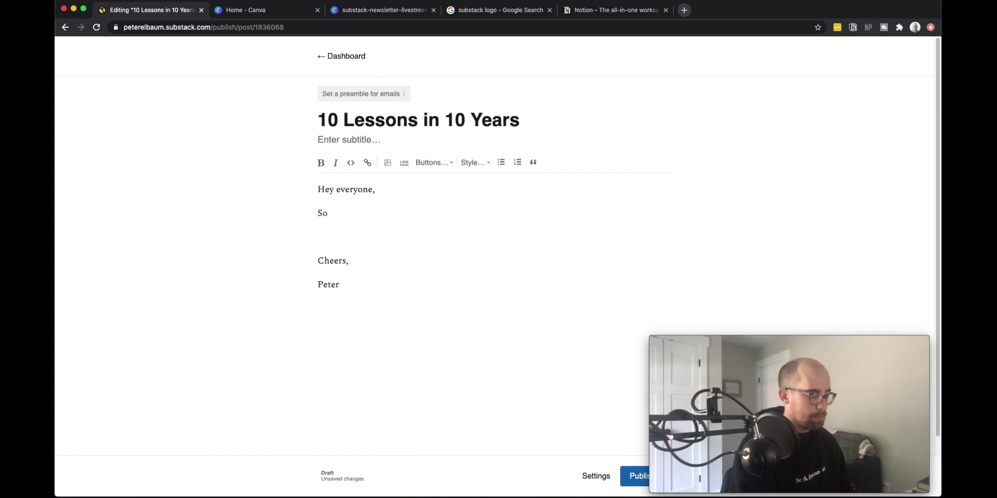
key("Return")
key("Return")
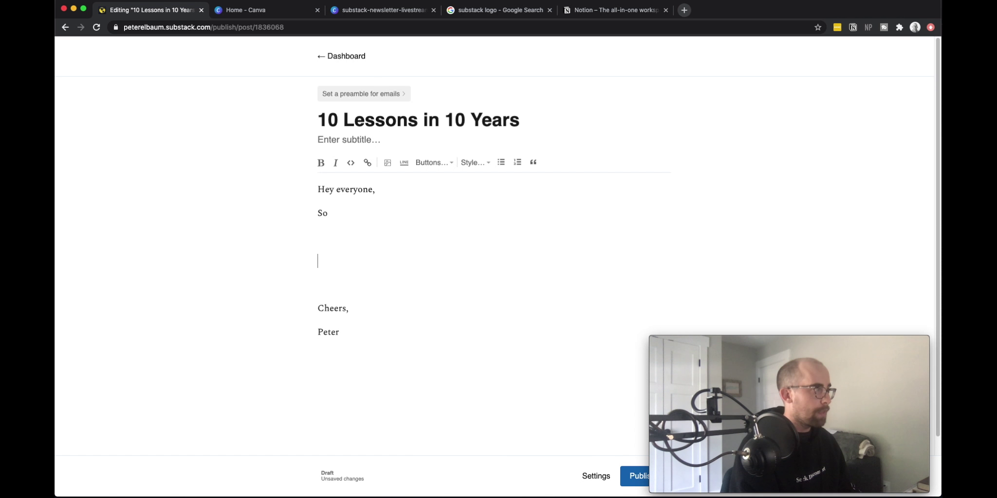
left_click(405, 163)
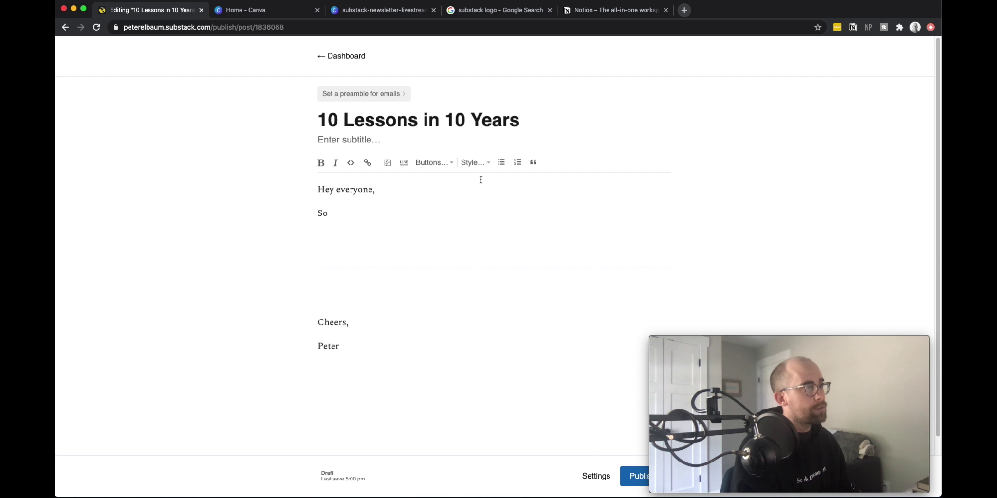
Below the divider, add a heading with the author's nickname in the possessive followed by "Picks" and a green check mark emoji.
left_click(487, 164)
left_click(489, 210)
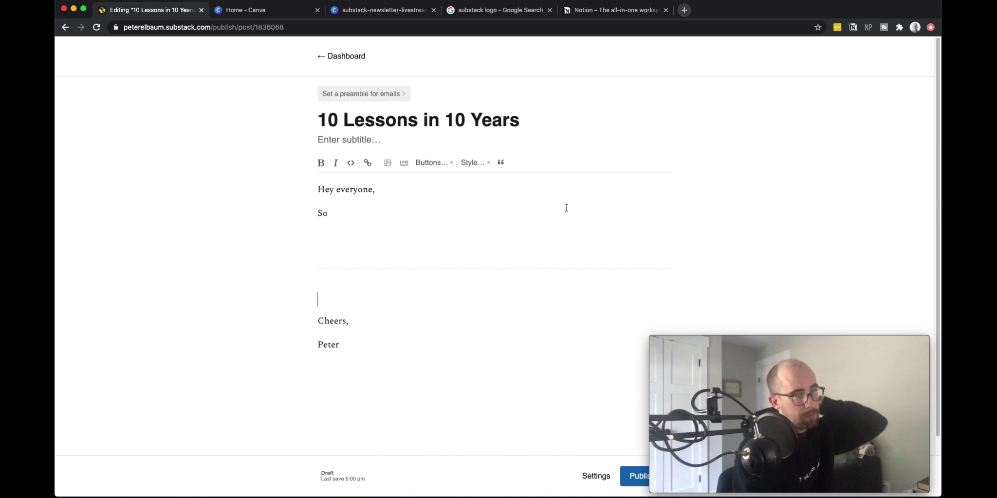
type("Pete'")
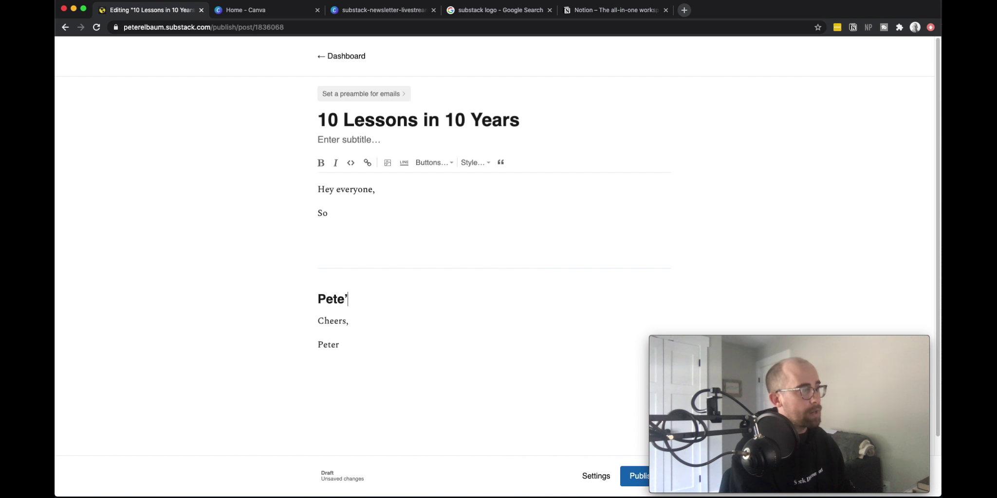
type("s Picks")
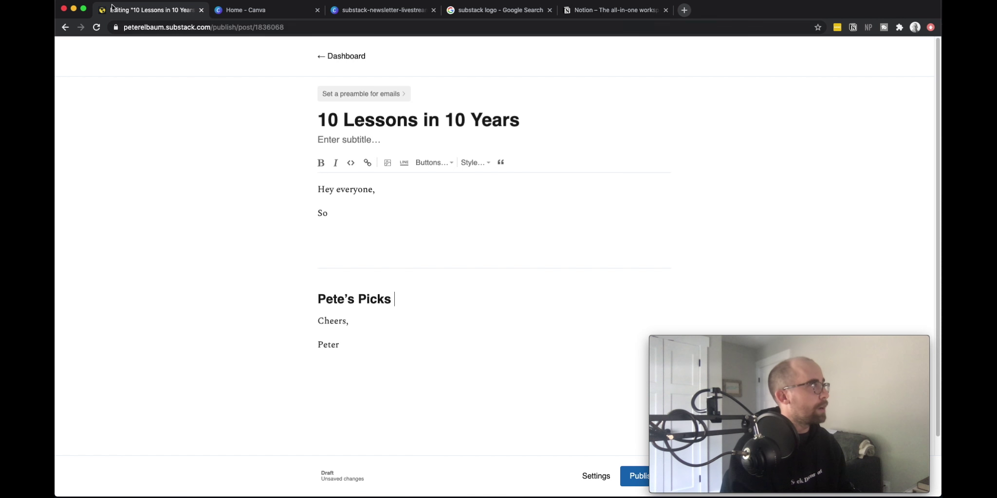
left_click(108, 0)
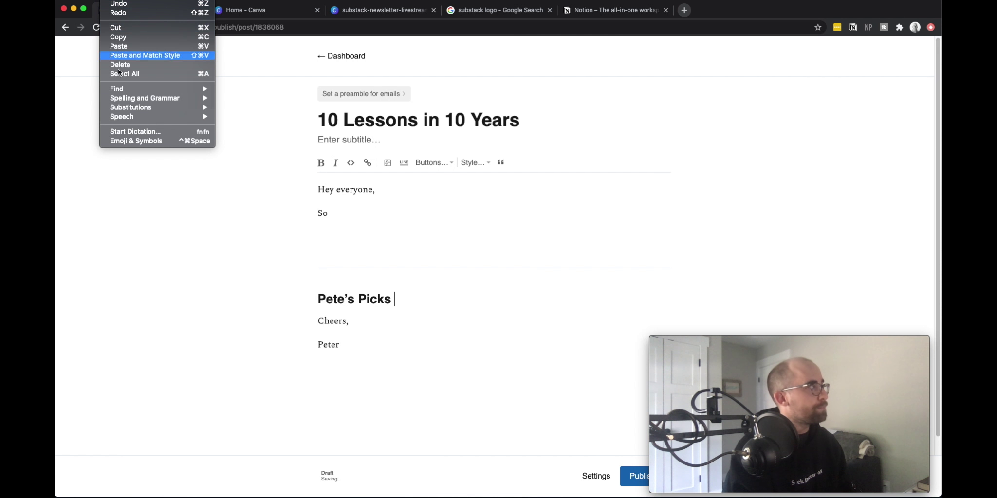
left_click(138, 140)
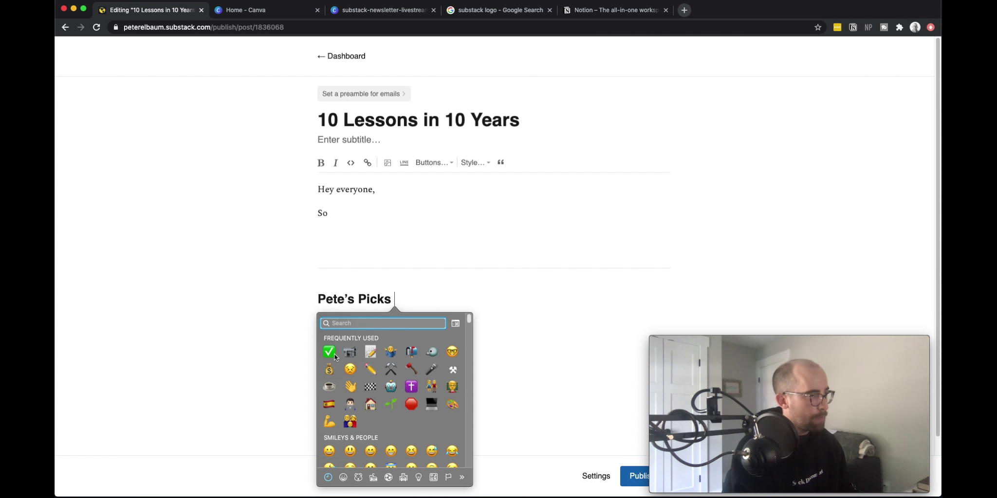
left_click(329, 351)
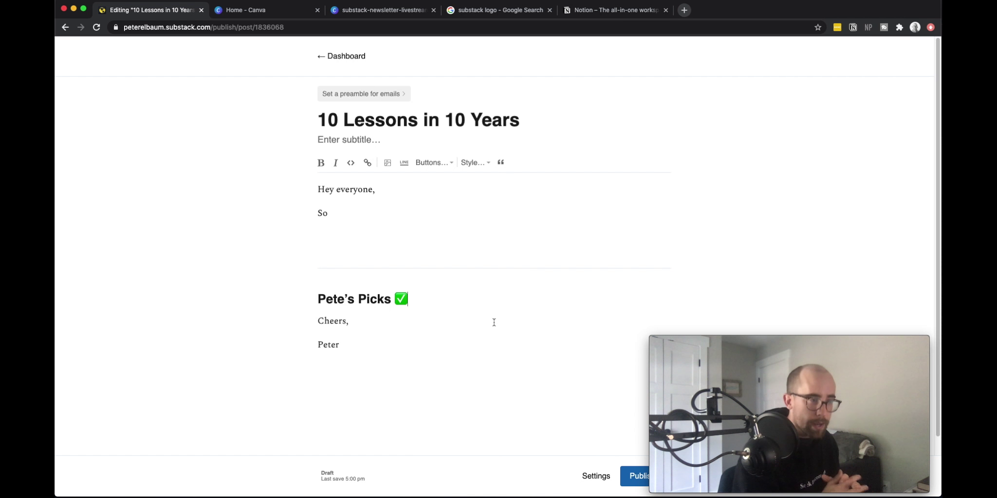
Add a numbered list below the picks heading with the bold items "Podcast:" and "Audiobook:".
key("Return")
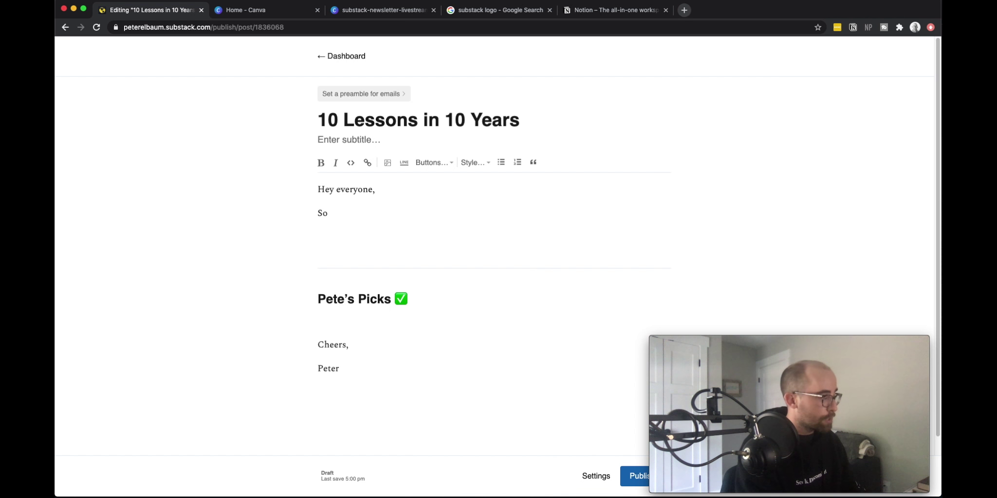
type("1.")
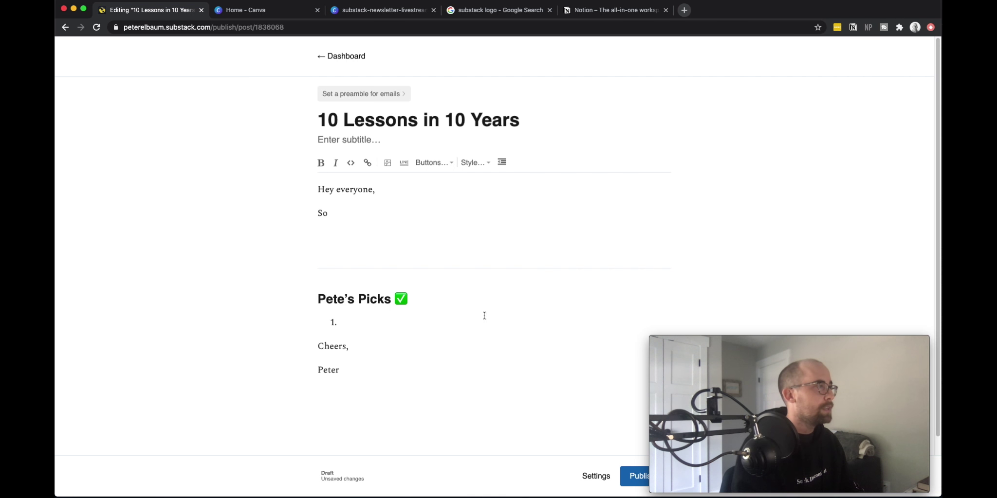
left_click(321, 163)
type("Podcaxz")
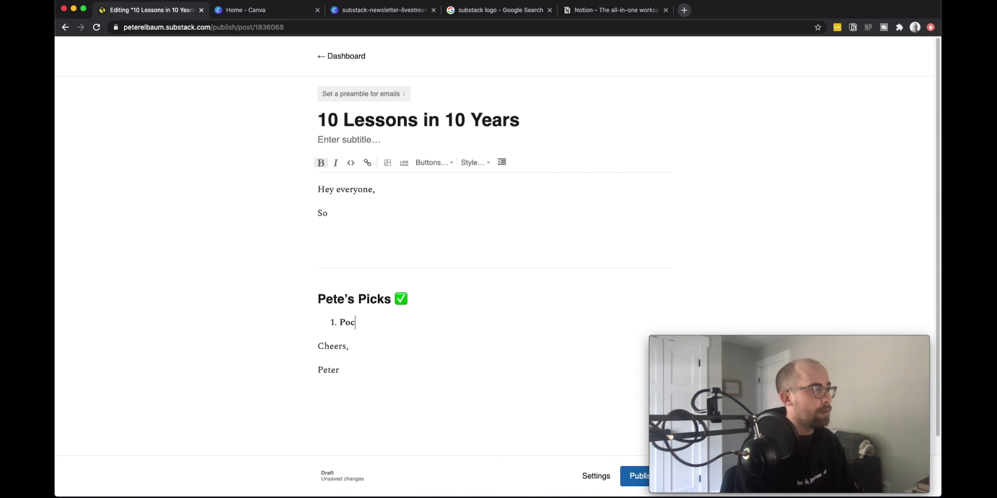
type("st")
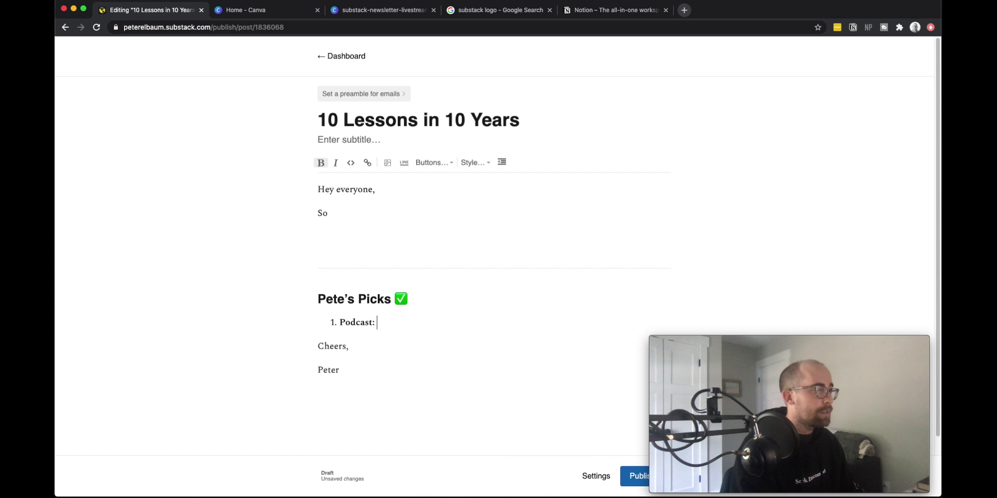
type(":")
key("Return")
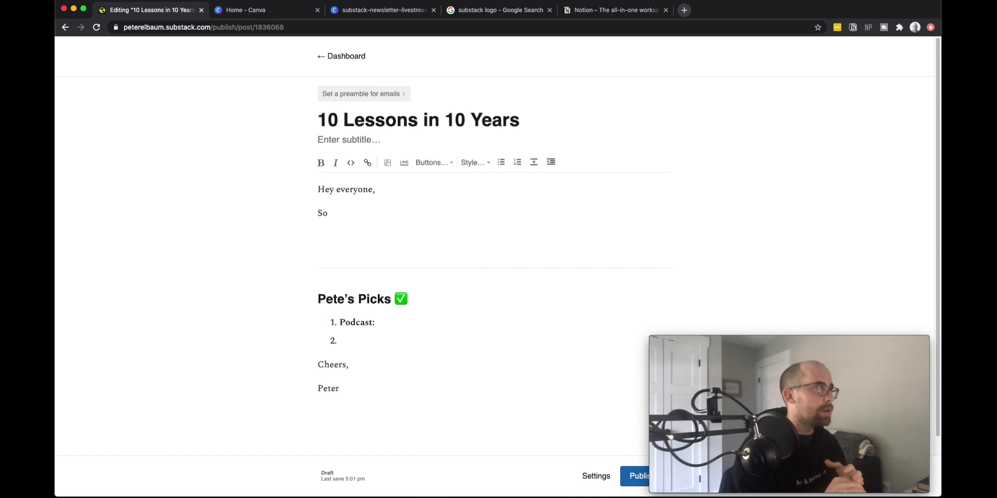
left_click(320, 164)
type("Audiobook:")
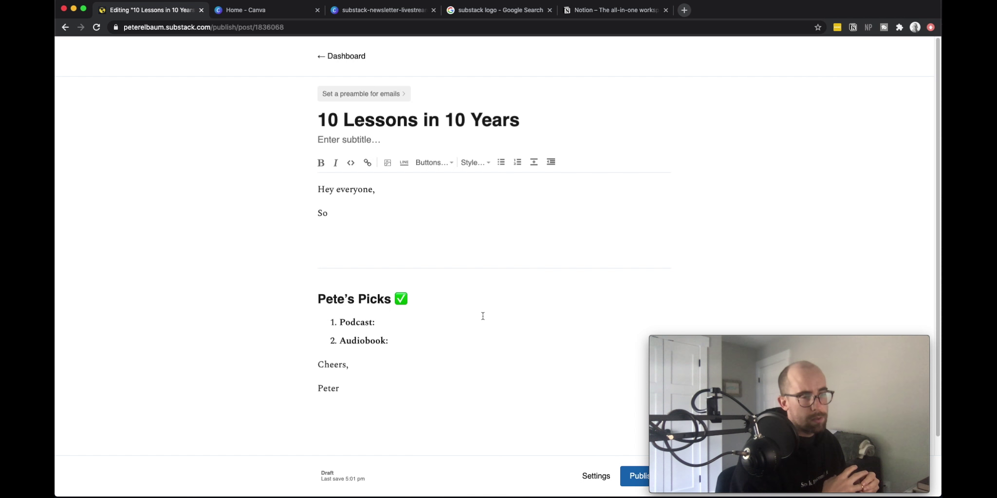
Look at the author's personal website in a new browser tab and close that tab.
key("super+t")
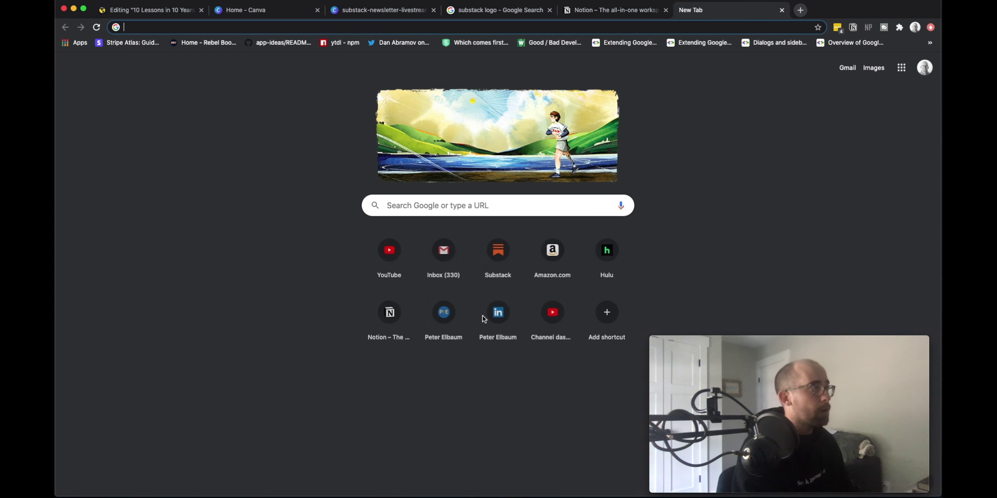
type("pete")
key("Return")
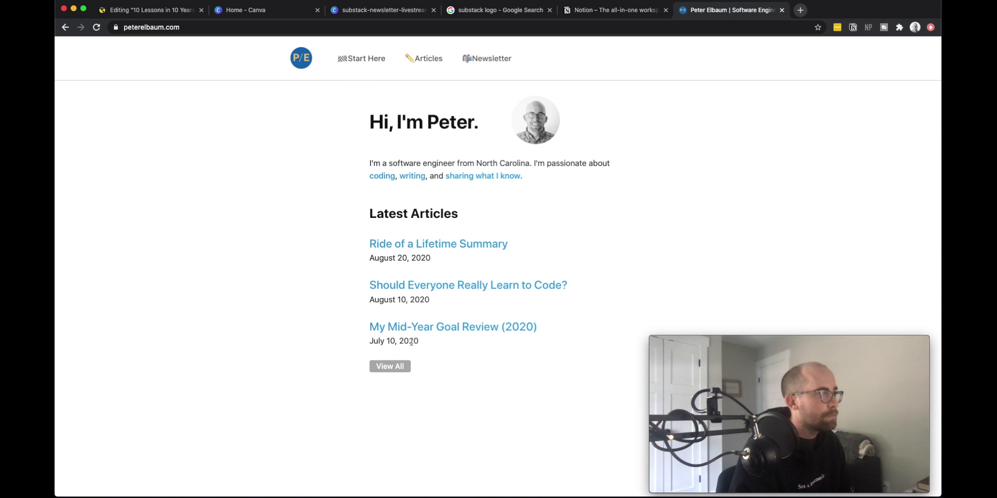
left_click(781, 10)
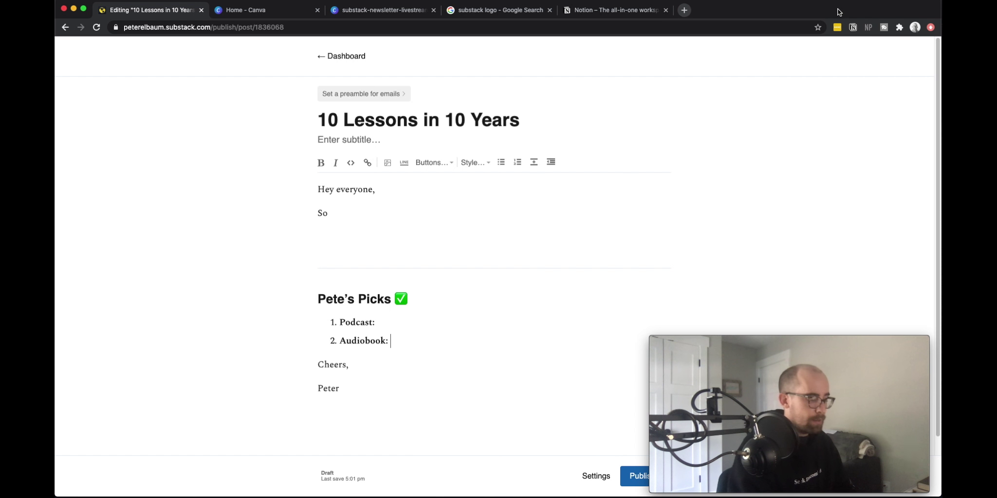
left_click(404, 164)
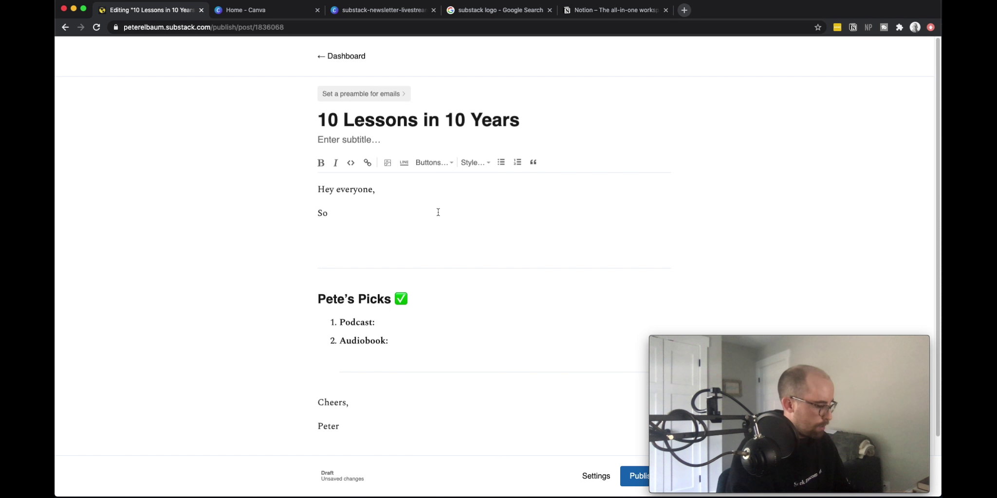
key("BackSpace")
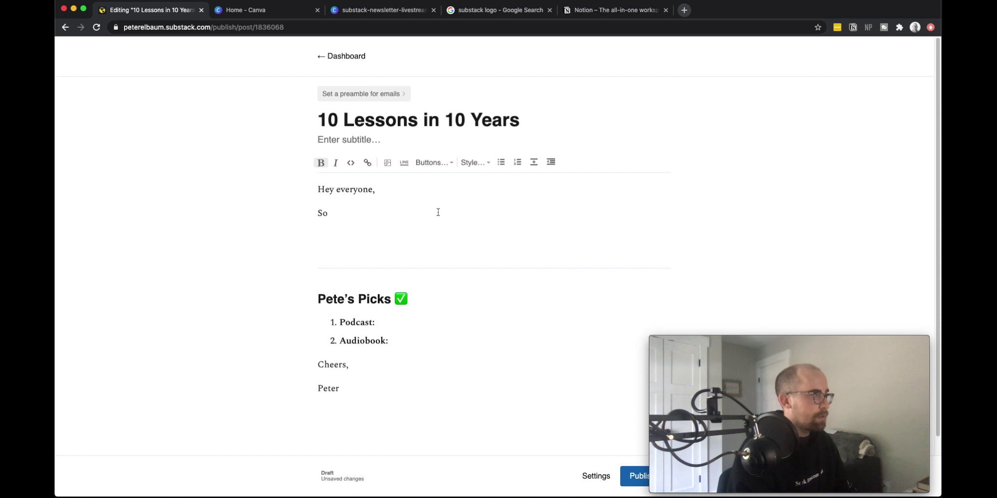
key("Return")
key("BackSpace")
key("BackSpace")
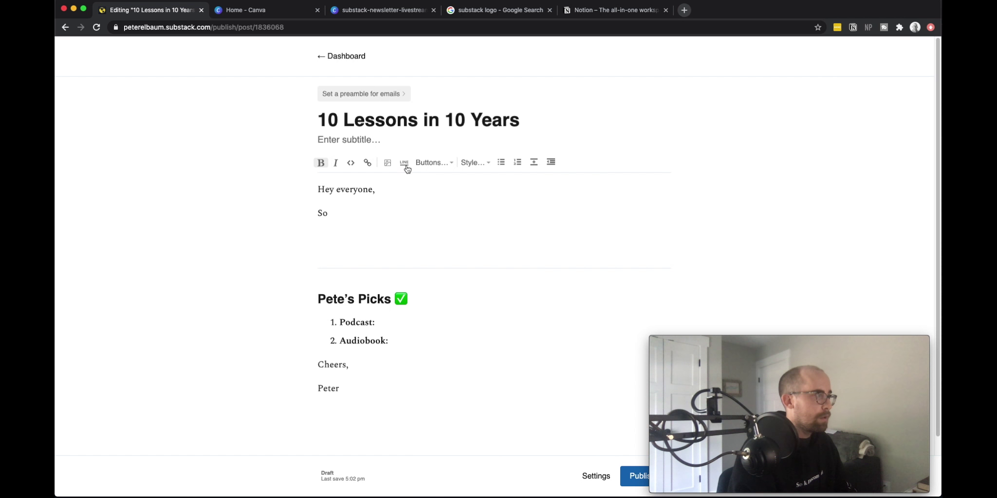
Insert a horizontal divider between the picks list and the "Cheers," sign-off.
left_click(320, 371)
key("Return")
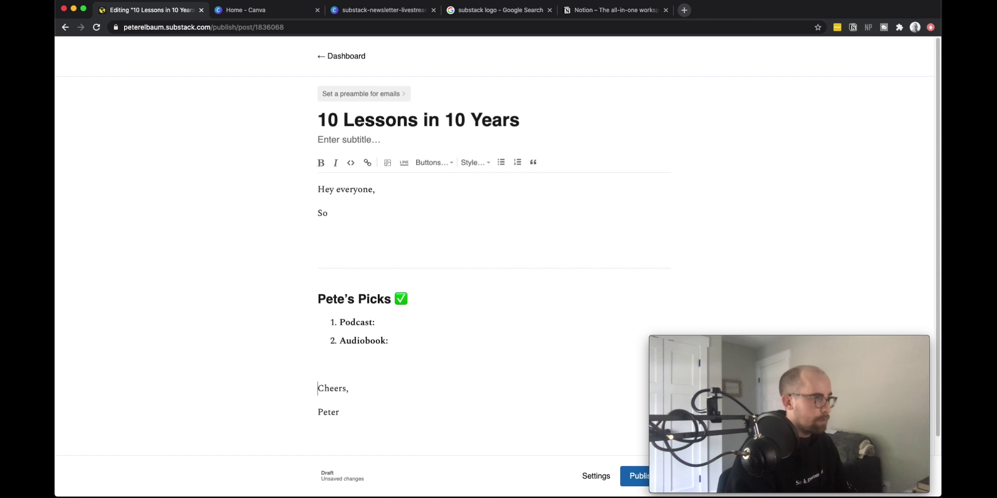
left_click(404, 168)
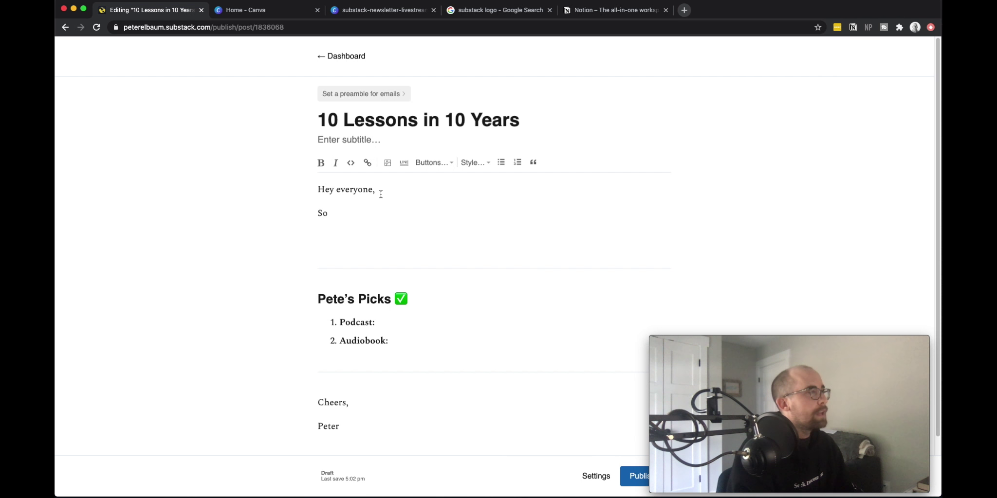
Switch to the Newsletter Topics board in Notion, move the "10 Lessons in the Past 10 Years" card to In Progress and view its page.
key("super+5")
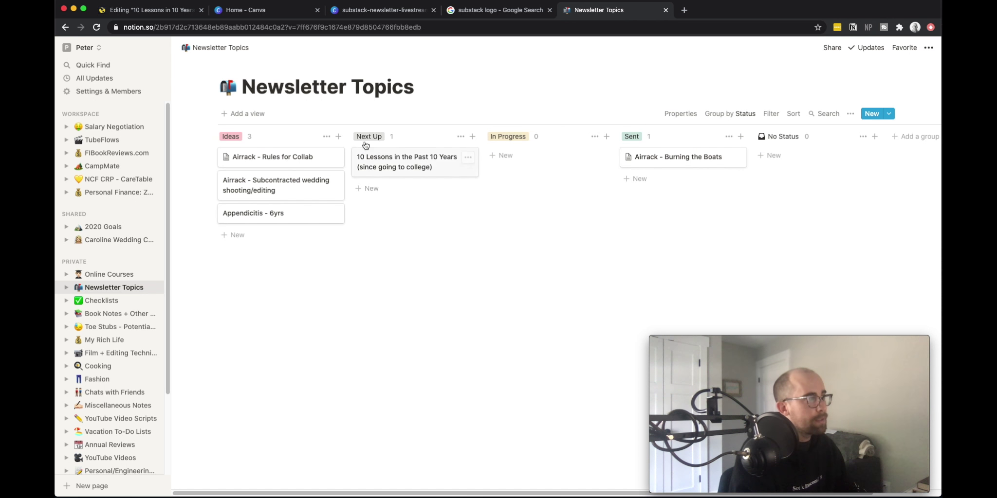
left_click_drag(441, 170, 565, 171)
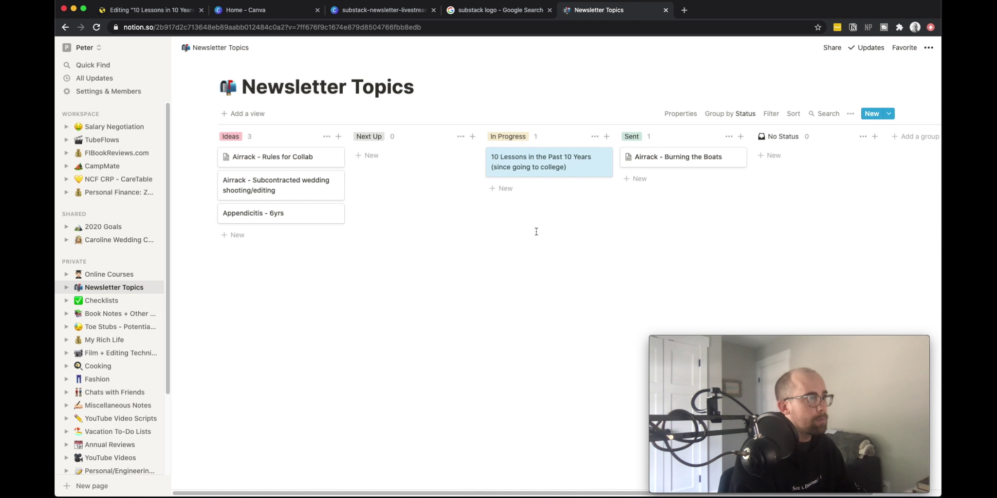
left_click(572, 169)
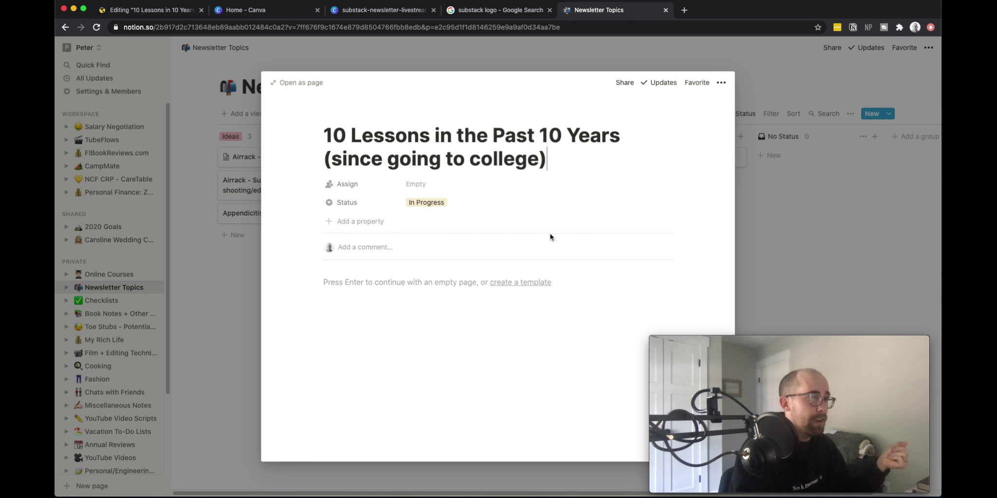
left_click(778, 253)
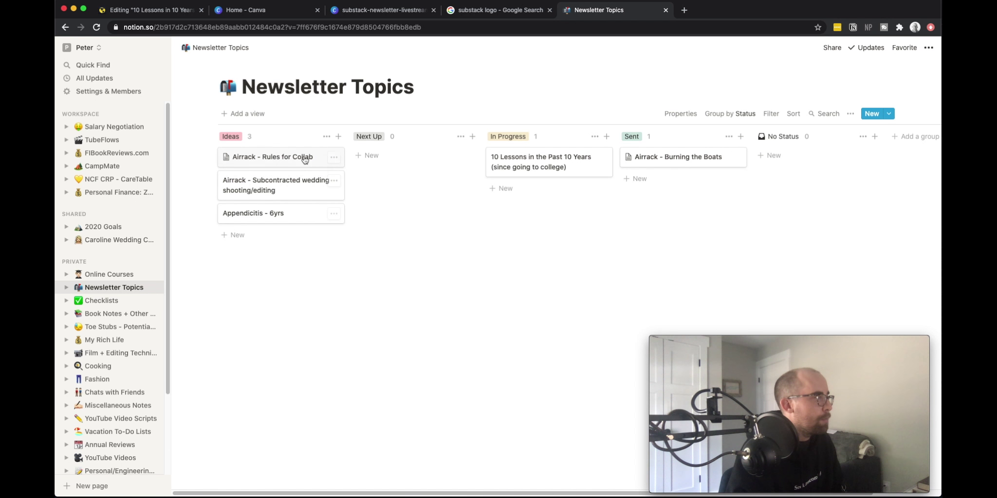
mouse_move(277, 223)
left_mouse_down()
mouse_move(298, 223)
mouse_move(265, 223)
left_mouse_up()
left_click(363, 243)
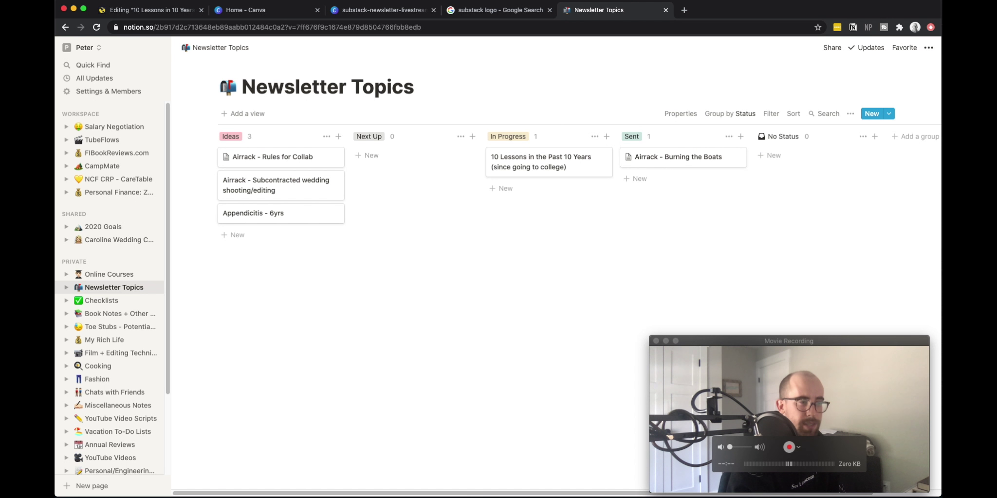
left_click(814, 342)
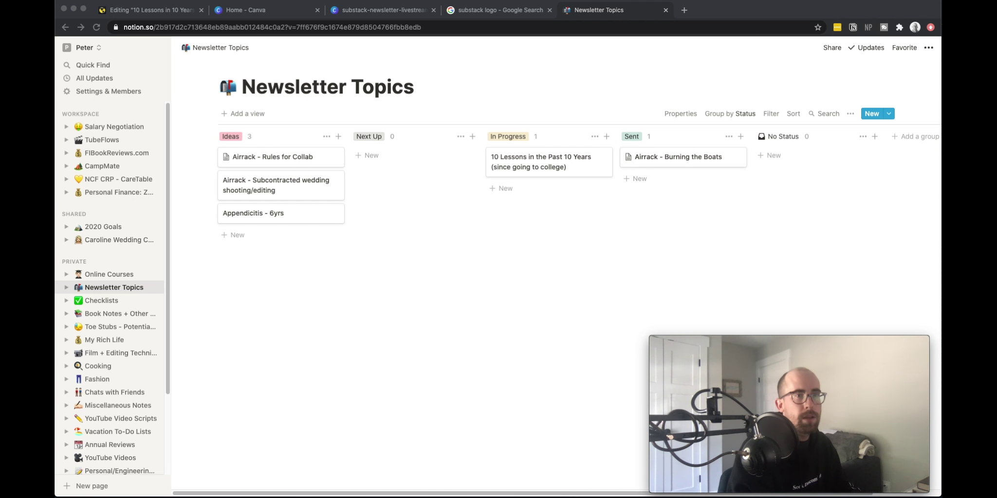
Return to the Substack draft and replace "So" with "It's been 10 years since I left my childhood home in Tennessee to go to college.".
left_click(152, 11)
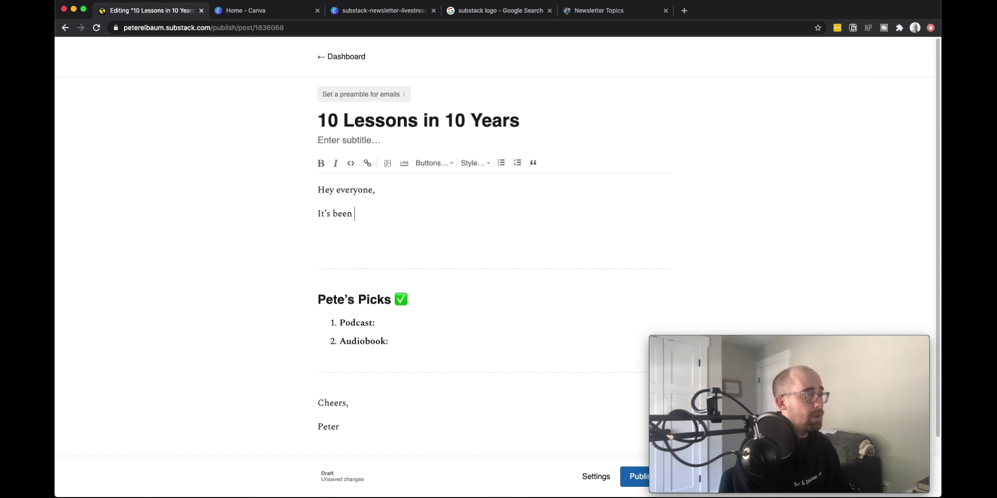
key("BackSpace")
key("BackSpace")
key("BackSpace")
type("y")
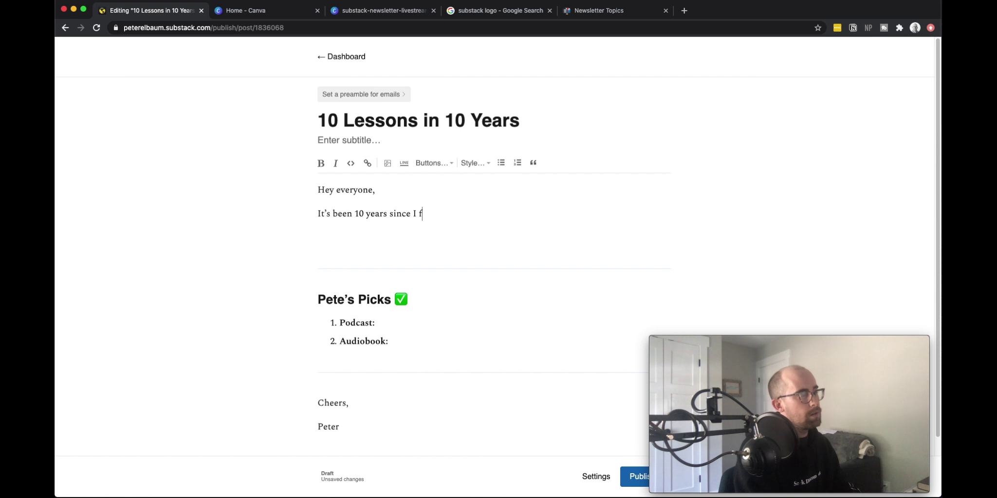
type("ears since I left my childhood home in Tennessee to go to college.")
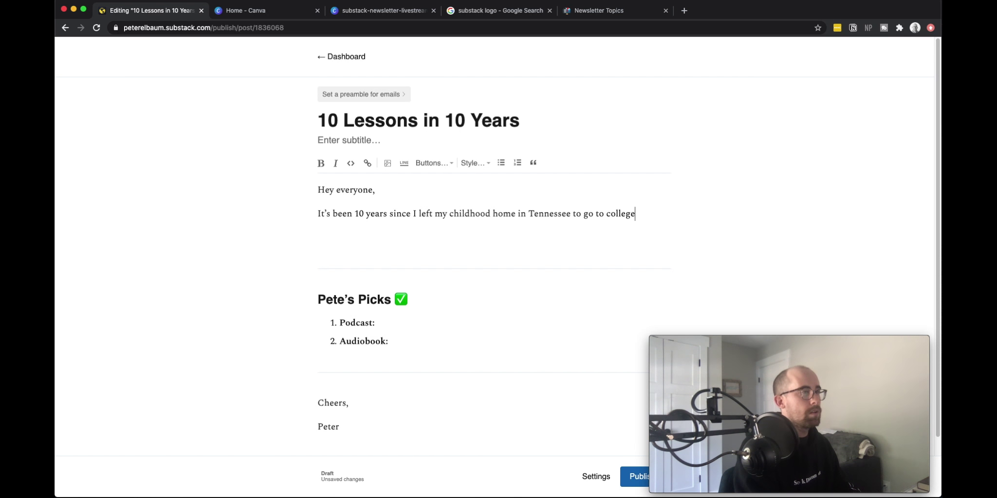
Add a numbered list below the intro with bold items "You Don't Know What You Don't Know", "Don't Be Afraid to Make a Change" and "Humility Matters".
key("Return")
type("1.")
key("super+b")
type("You Don’t Know What You Don’t Know")
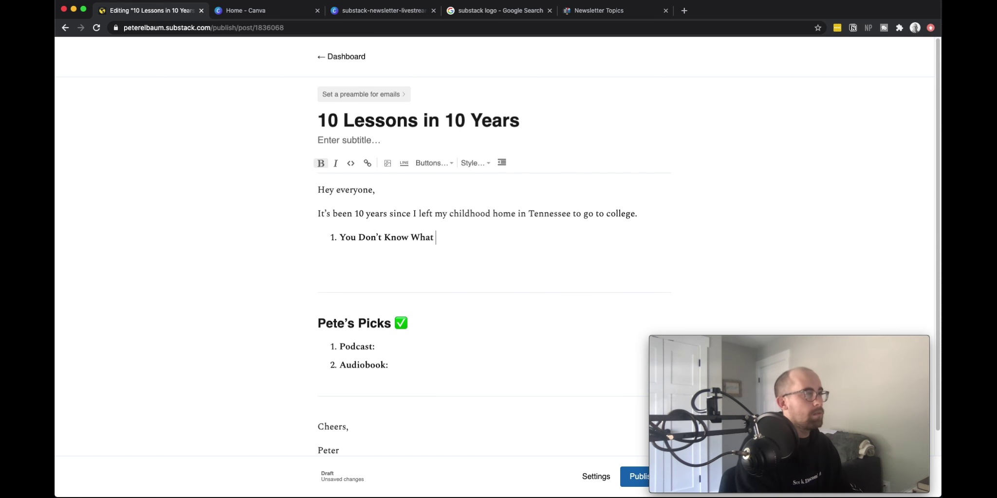
key("Return")
type("Don’t Be Afraid to")
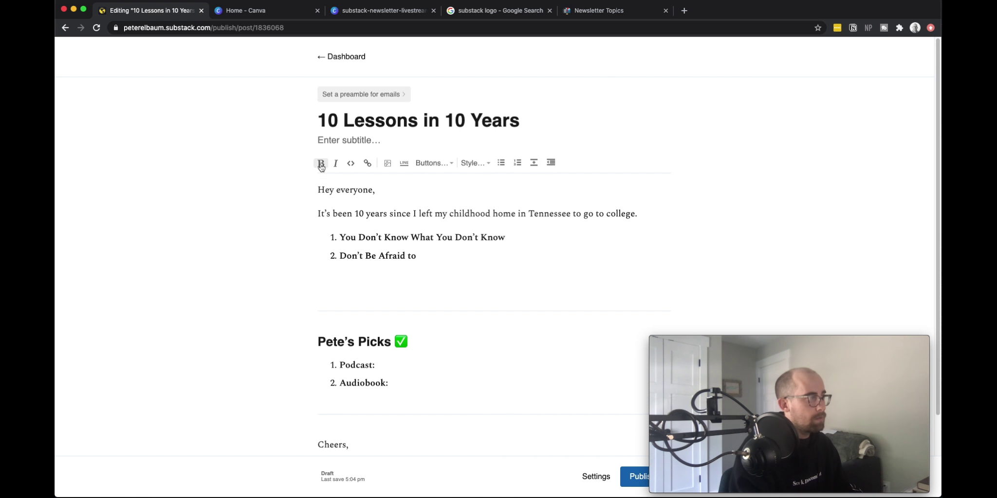
type(" Make a Change")
key("Return")
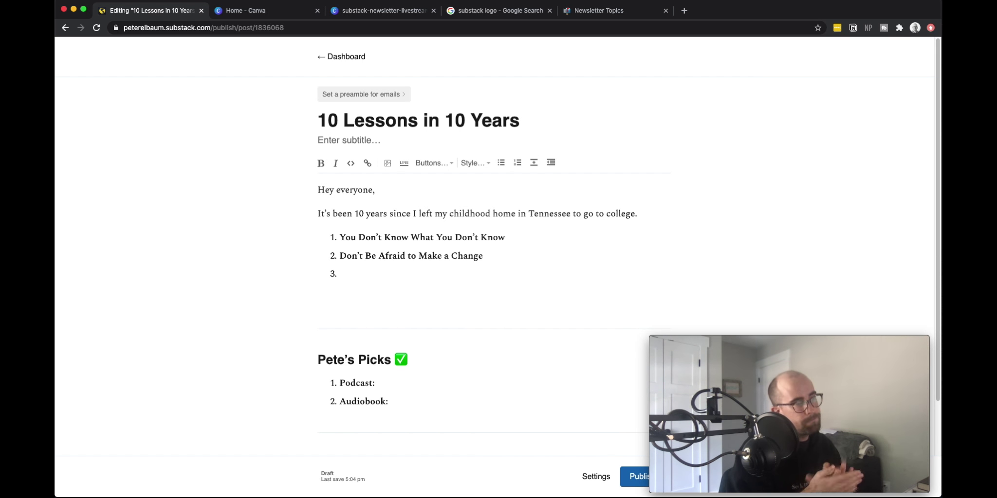
key("super+b")
type("Humility Matters")
key("Return")
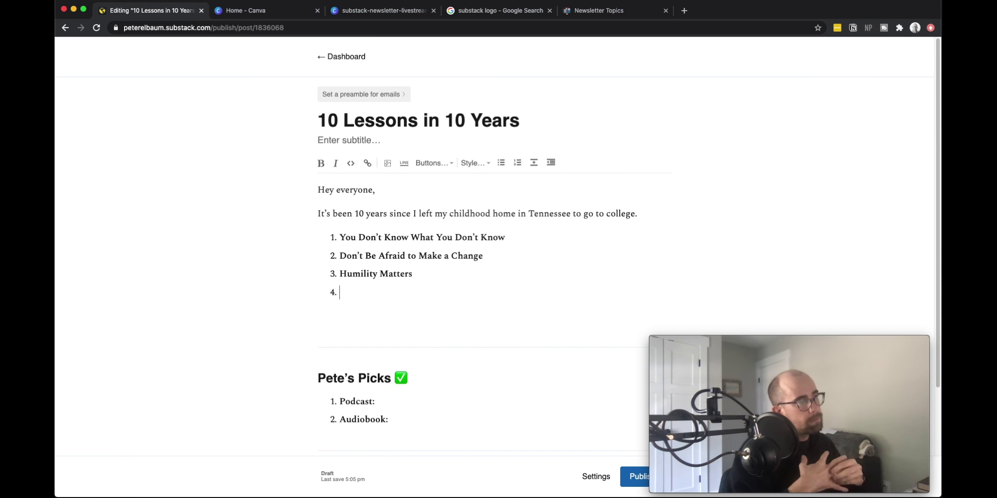
Go to tim.blog in a new browser tab, dismiss the ebook offer and open the Guy Raz podcast episode in its own tab.
key("super+t")
type("tim.blog")
key("Return")
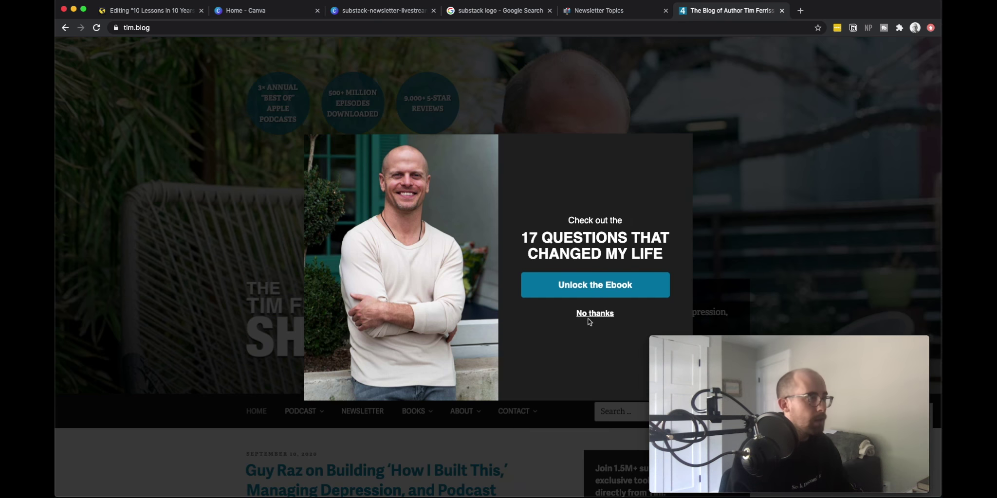
left_click(594, 314)
left_click(300, 412)
scroll(346, 260, "down", 10)
left_click(346, 260)
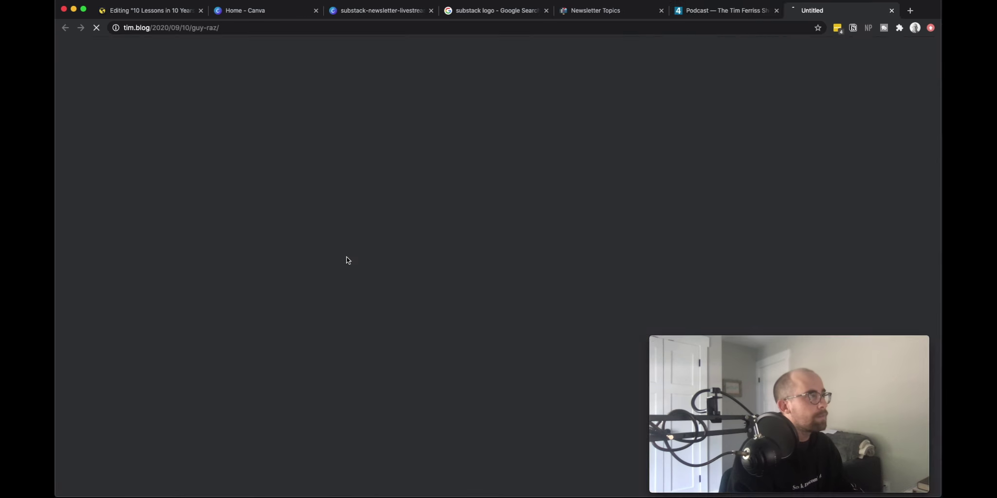
In the Substack Podcast item, write "How I Built This is one of my favorite podcasts, and this week, the Guy Raz, was on the Tim Ferriss podcast.".
key("super+1")
left_click(375, 404)
type("How I")
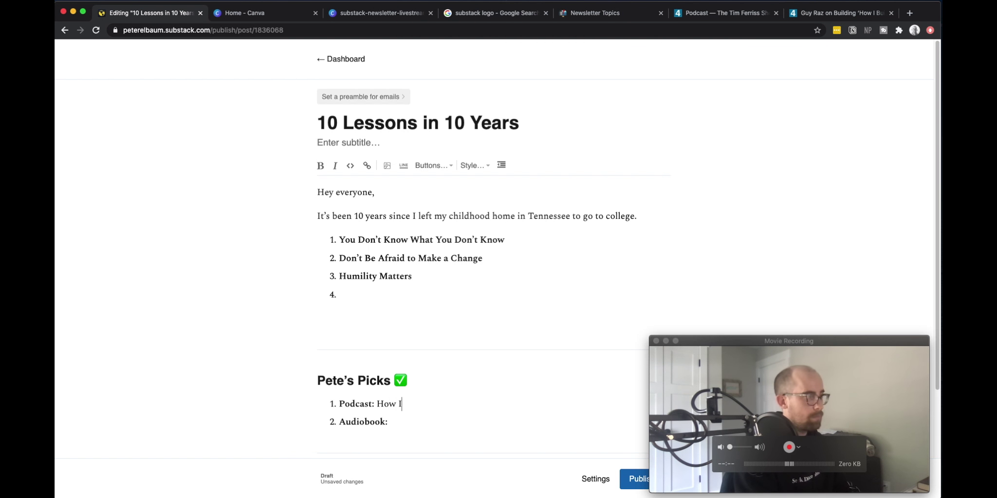
type(" Built This is one of my favorite podcasts, and this week")
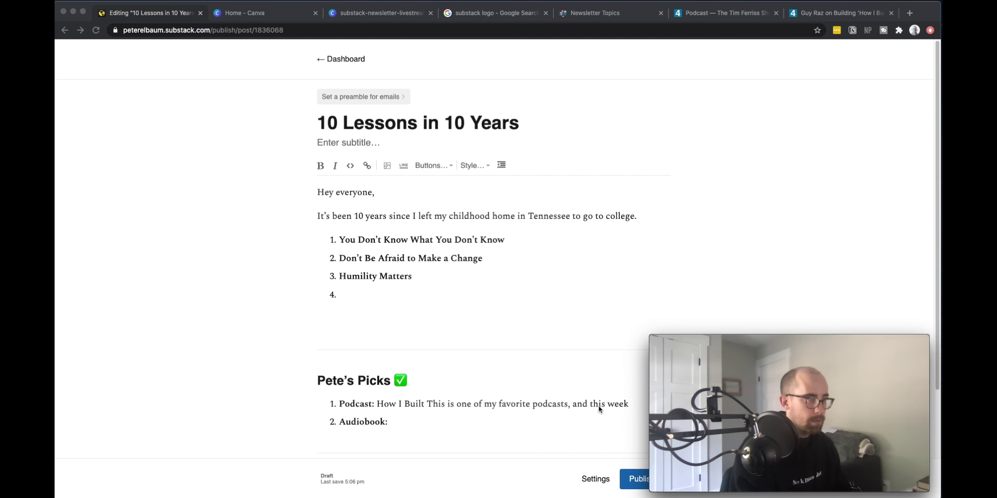
type(", the Guy Raz, was on the Tim Ferriss podcast. ")
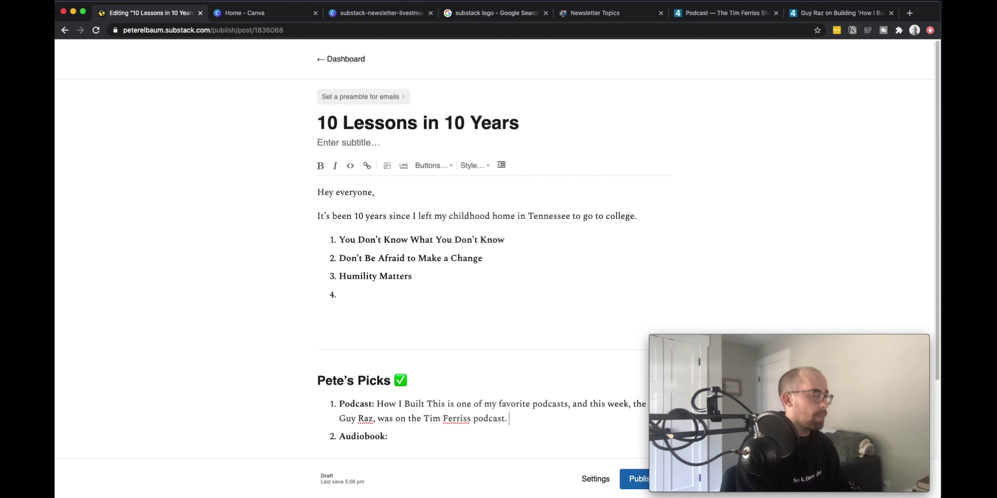
Continue the Podcast item with "I loved listening to Guy talk about his experience and getting the chance to get a behind-the-scenes-look at HIBT.".
type("I loved listening to th")
type("alk about his experience and ")
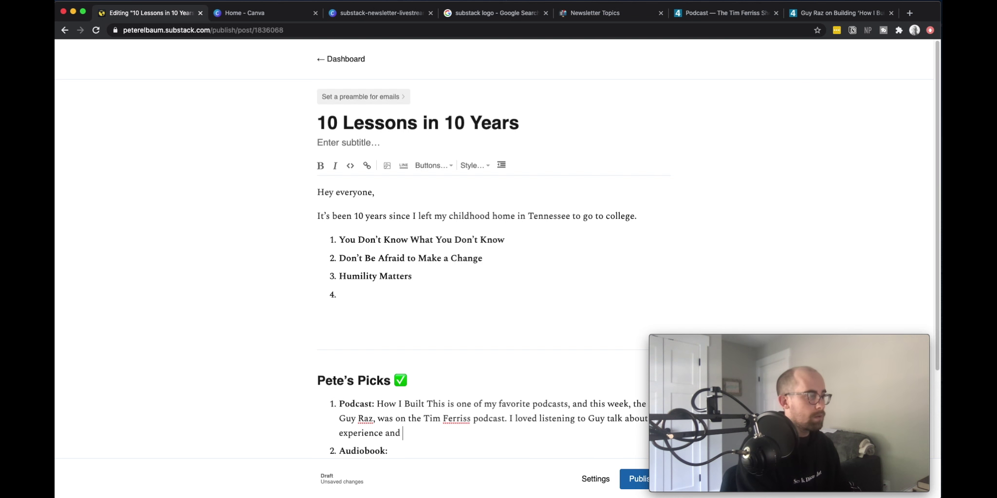
type("getting the chance to hear a")
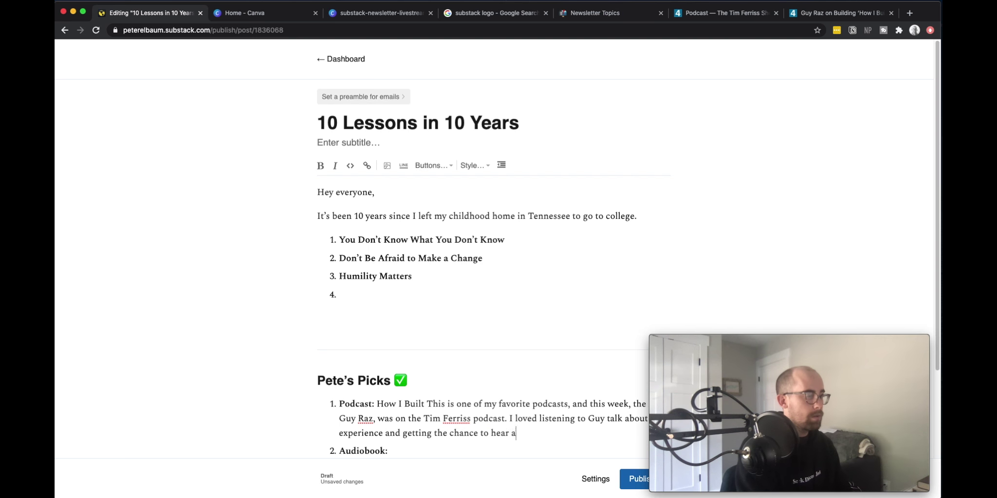
key("BackSpace")
key("BackSpace")
key("BackSpace")
key("BackSpace")
key("BackSpace")
key("BackSpace")
type("get a behind-the-scenes-look at HIBT.")
Link the words "on the Tim Ferriss podcast" in the Podcast item to the copied episode address.
left_click_drag(395, 419, 509, 418)
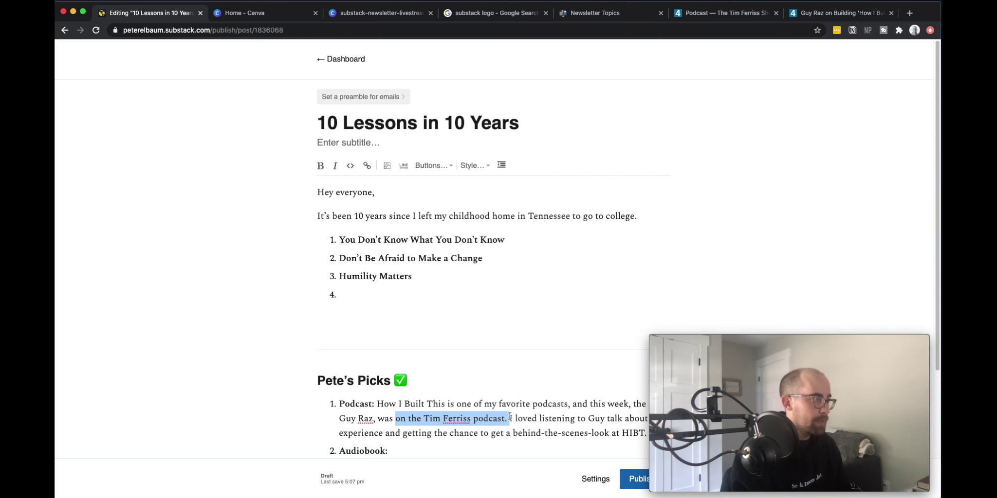
key("super+k")
key("super+v")
key("Return")
Look up Atomic Habits in a new browser tab, write "I've been listening to Atomic Habits" in the Audiobook item and link the title to its page.
left_click(909, 13)
type("atomic")
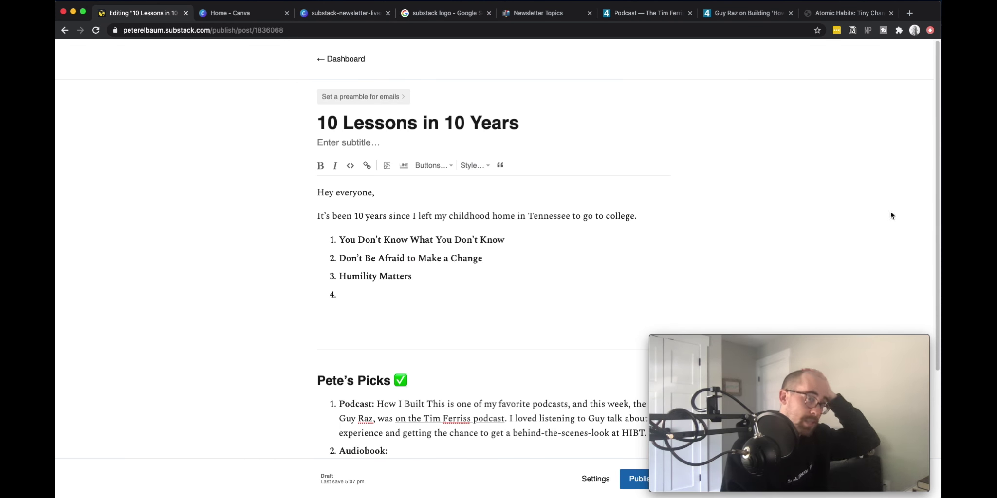
scroll(633, 292, "down", 2)
left_click(436, 403)
type("I've been listening to Atomic Habits")
key("shift+alt+Left")
key("shift+alt+Left")
key("super+k")
key("super+v")
key("Return")
Continue the Audiobook item about enjoying it this week, hearing about it on podcasts and reading summaries, but "still been good to get it from the source".
type("on audiobook this week and I have really")
key("BackSpace")
key("BackSpace")
key("BackSpace")
key("BackSpace")
key("BackSpace")
key("BackSpace")
type("enjoyed it. I've heard a lot about it on podcasts and have read summaries of it, but it's s")
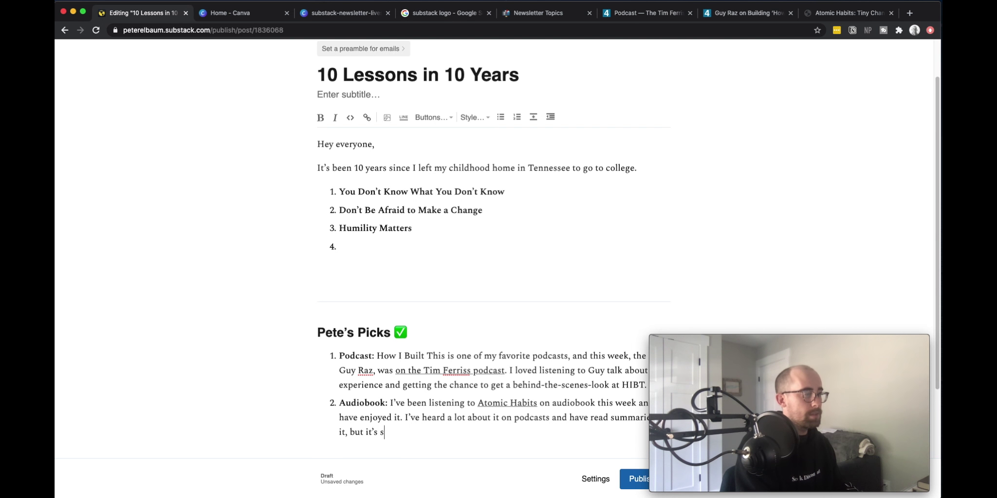
type("till been good to get it from the source. So far, the most impactful has been that the most powerful")
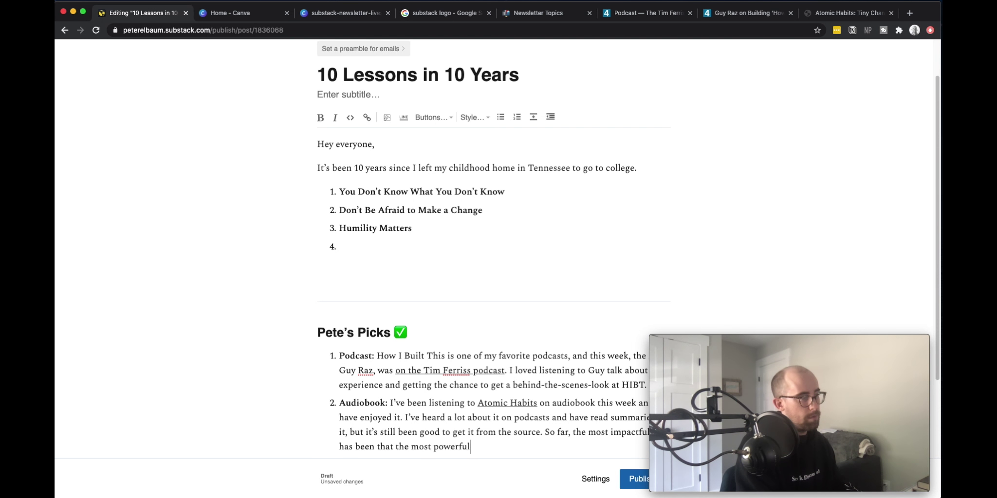
Complete the Audiobook sentence about the most impactful idea with "behavior change starts with identity.", setting "identity" in italics.
type(" behavior change starts with")
key("super+i")
type("identity")
key("super+i")
type(".")
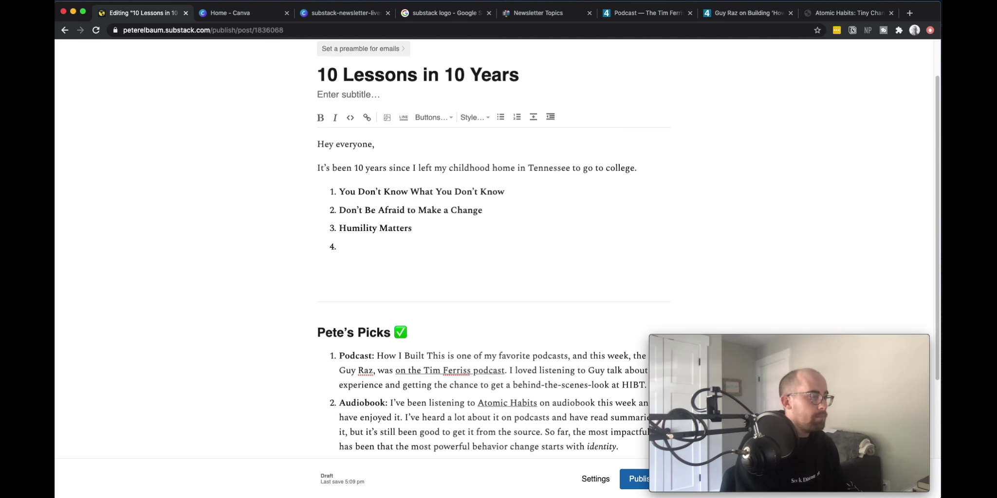
Add the example of being offered a cigarette after an identity change and saying "I don't smoke" instead of "I'm trying to quit.".
type(" For example, if someone offers you a cigarette, someone who has already undergone an identi")
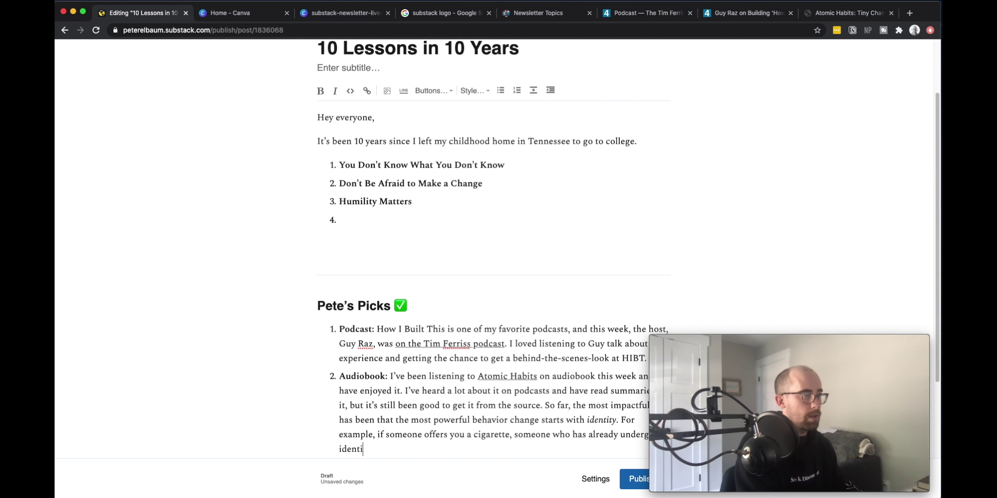
type("ty change would say “I don’t smoke” instead of “I’m trying to quit.”")
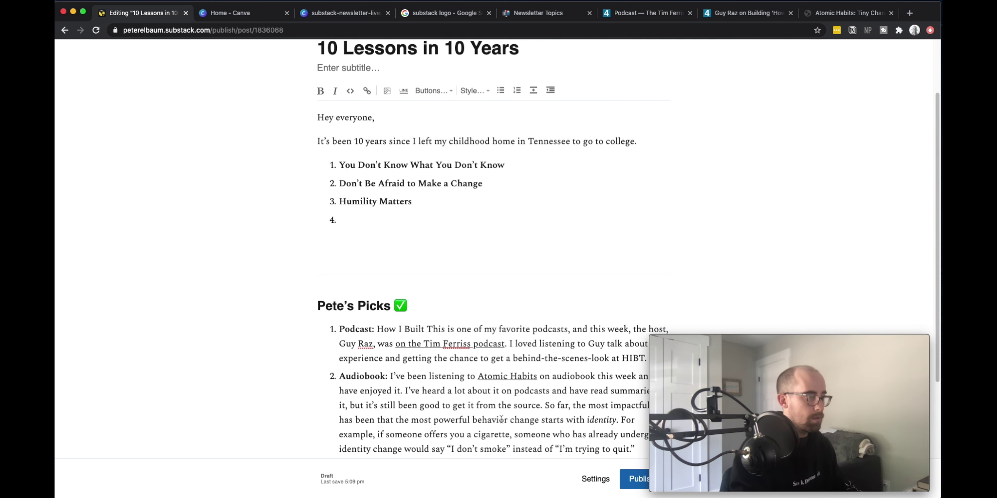
key("BackSpace")
type("”")
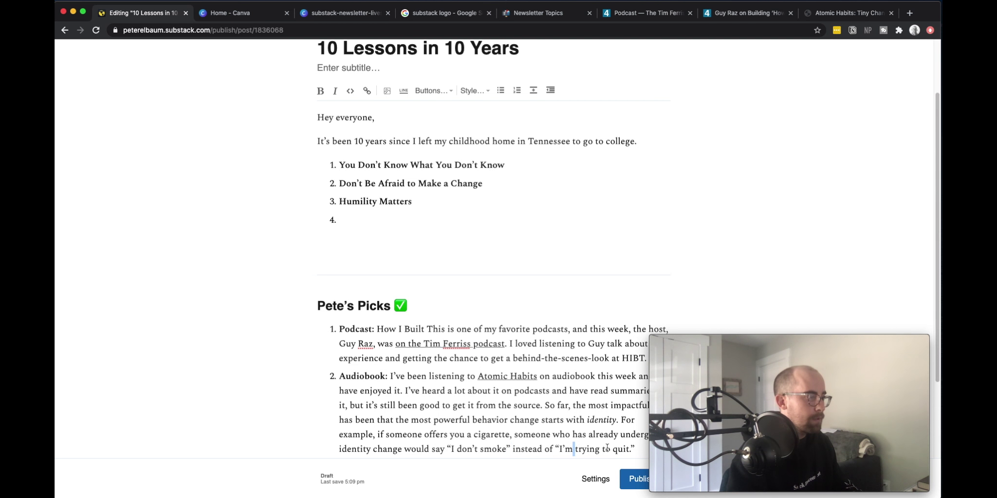
left_click_drag(630, 449, 627, 449)
End the Audiobook item by recommending it to anyone looking to learn how we form habits, and start a new paragraph at "So far".
left_click(635, 437)
type("Highly recommend for anyone that")
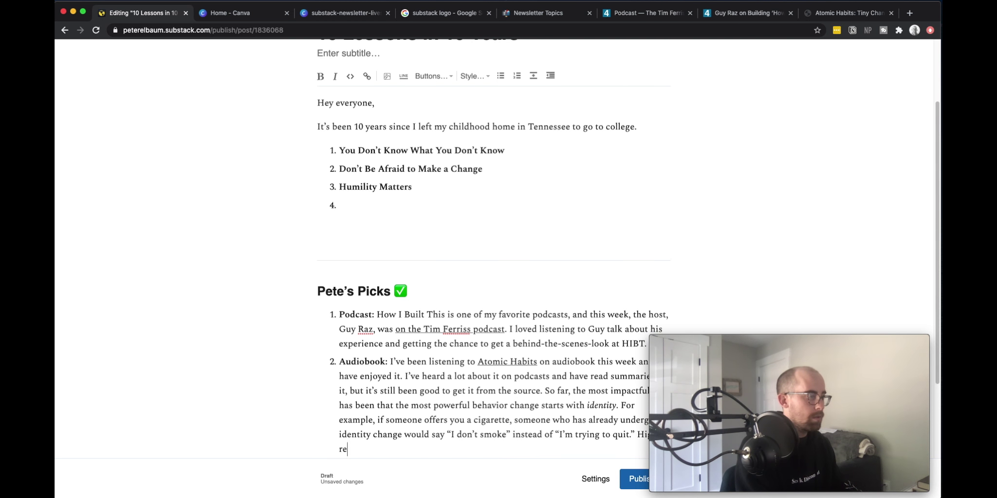
type("’s looking to learn more about how we form habits and get them to stick.")
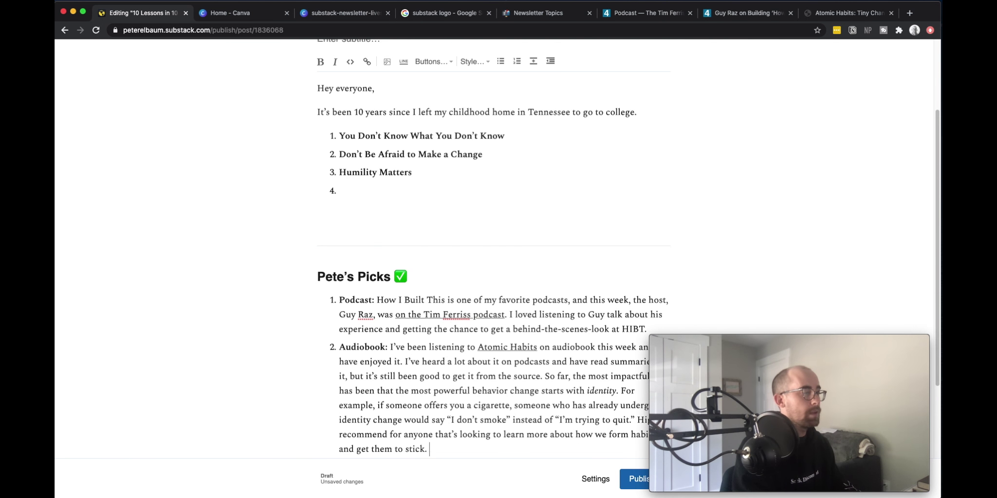
scroll(546, 309, "down", 3)
key("Return")
key("BackSpace")
Continue the intro with "At Wofford College, classes start every year on Labor Day, and (as far as I know) this year was no exception.".
scroll(653, 216, "up", 5)
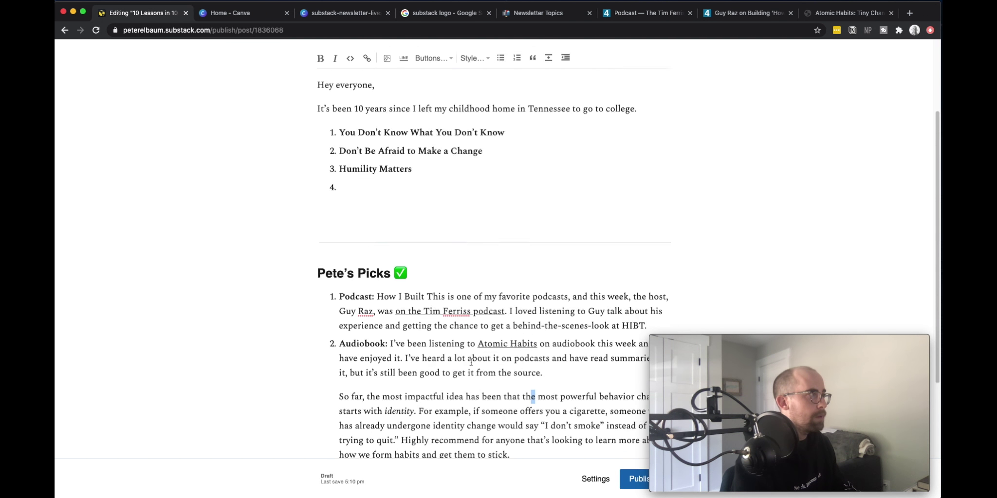
left_click(653, 216)
type("At Wofford College")
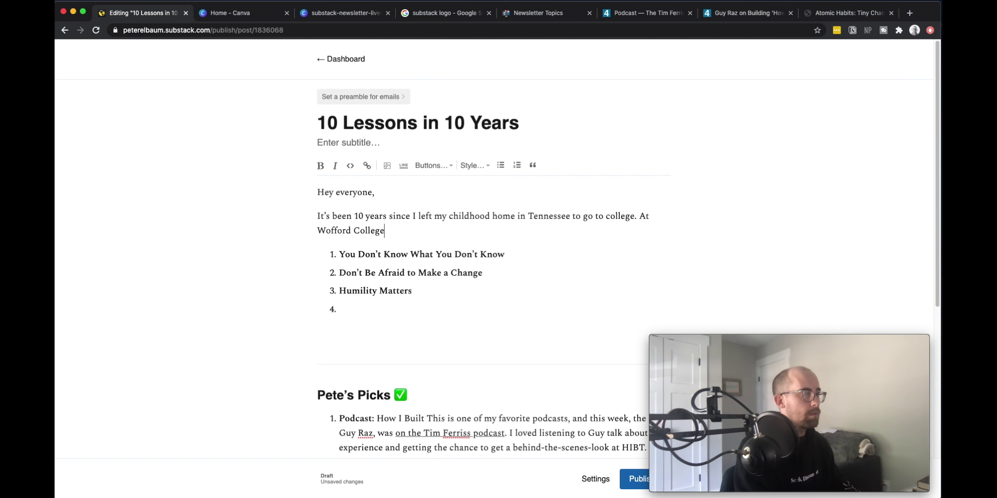
type(", classes start ever y year on Labor Day, and (as far as I know) this year was no exception. The")
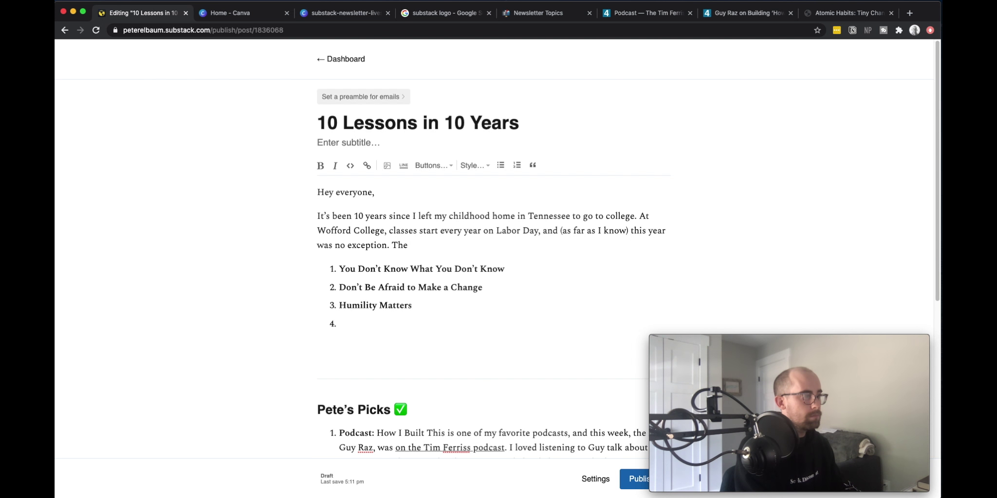
Add to the intro "The realization that it's been a decade since I shipped off made me want to reflect and consider what I've learned since then.".
type(" realization that it's been a decade since I shipped off g")
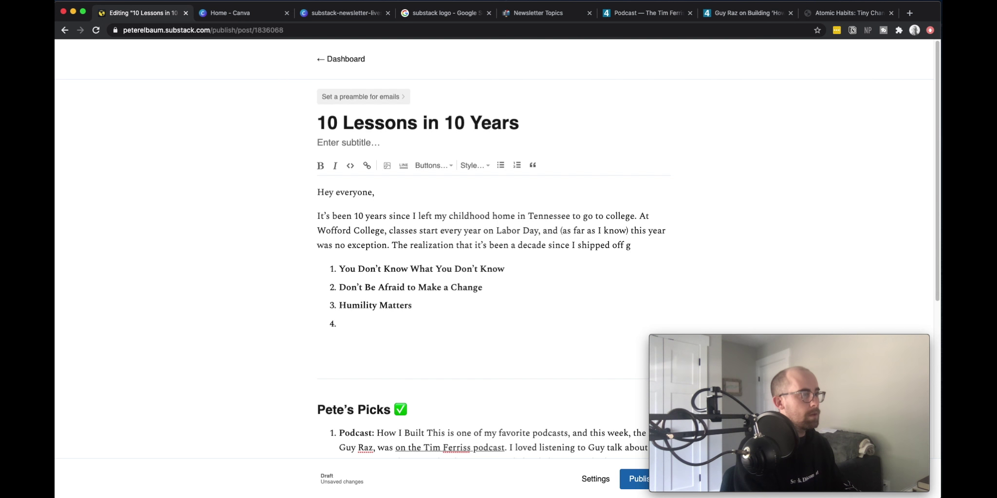
key("BackSpace")
type("made me want to stop and")
key("alt+BackSpace")
key("alt+BackSpace")
type("reflect and consider what I've learned since then. Here are the major")
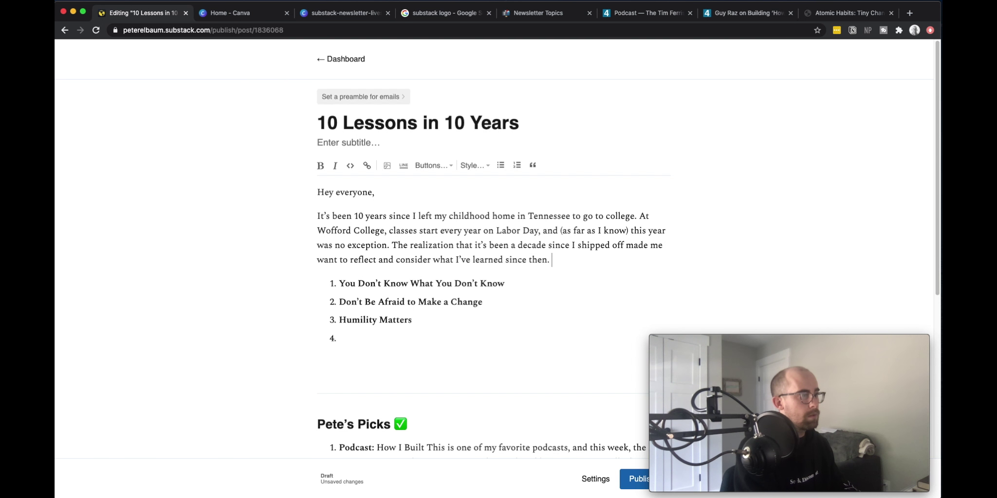
Close the intro with "Here are the ten biggest learnings I feel I've had over the last 10 years of growth:".
key("alt+BackSpace")
type("ten biggest learnings I feel I've had over the last 10 years:")
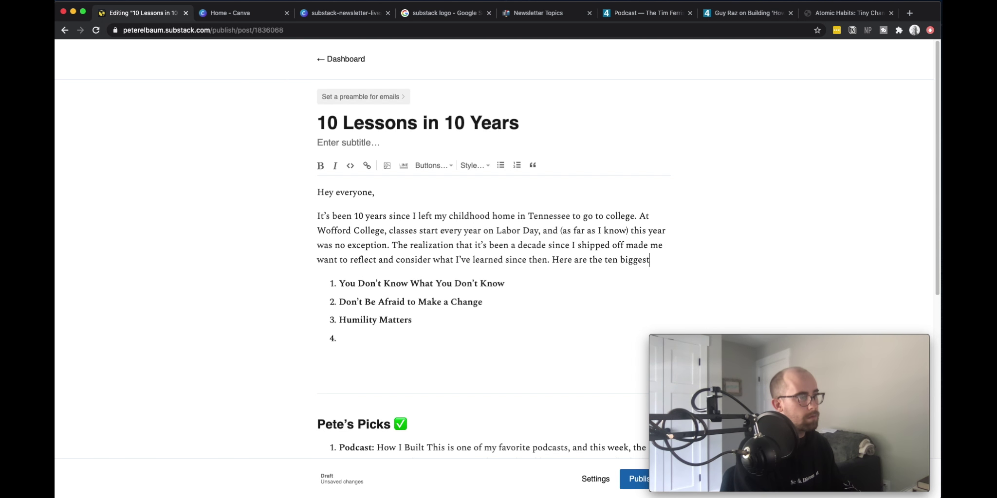
key("BackSpace")
key("BackSpace")
type("of growth:")
Enter "You Need People" in bold as the fourth lesson and start a fifth list item.
left_click(395, 354)
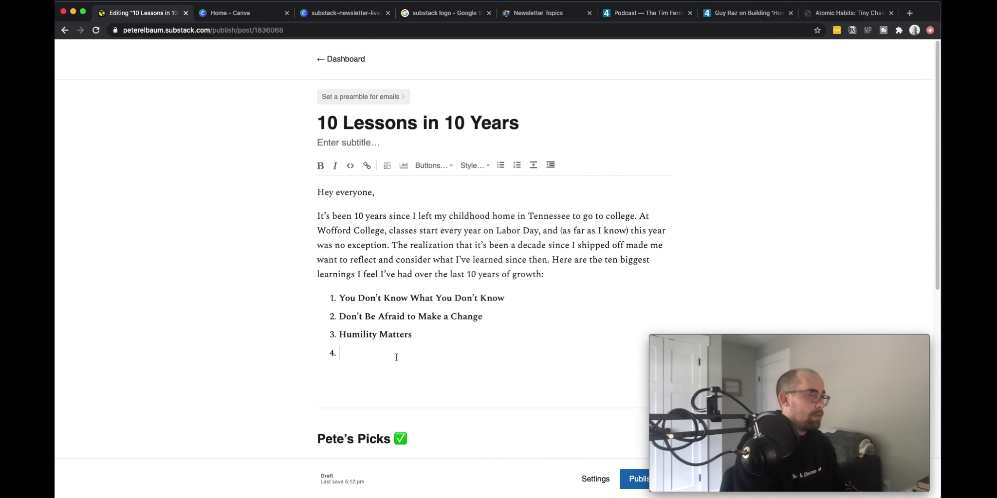
left_click(320, 166)
type("You Need People")
key("Return")
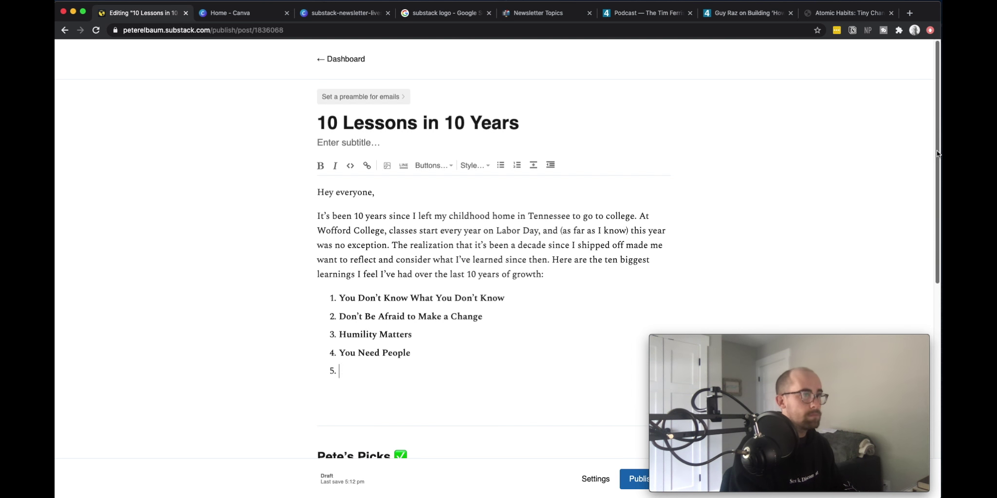
Add the bold lessons "Invest Early", "Don't Pigeonhole Yourself" and "There's Good to Come" to the numbered list.
scroll(274, 121, "down", 2)
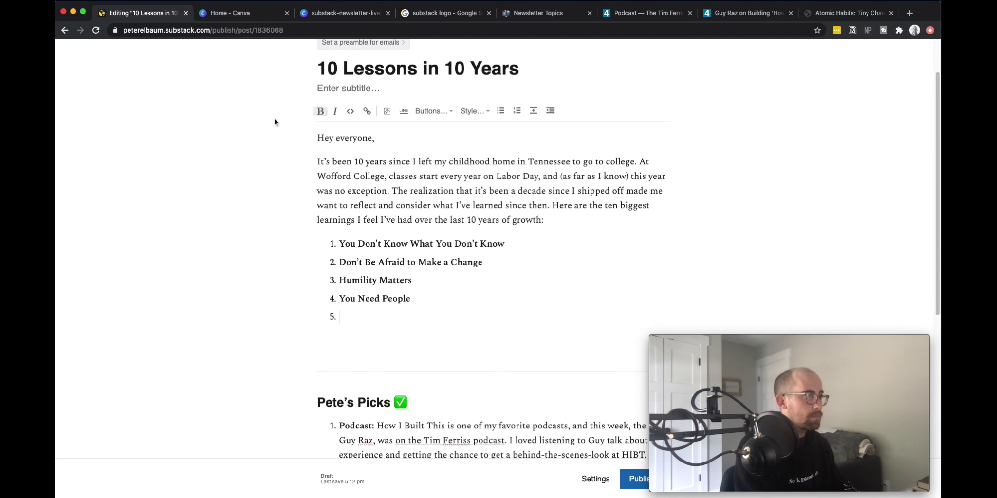
scroll(613, 209, "down", 1)
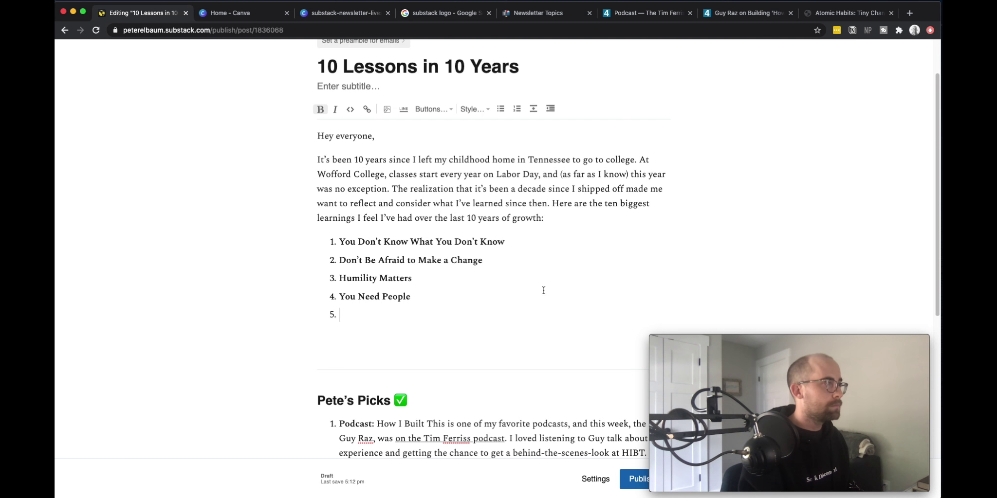
type("Invest Early")
key("Return")
type("Don't Pigeonhole Yourself")
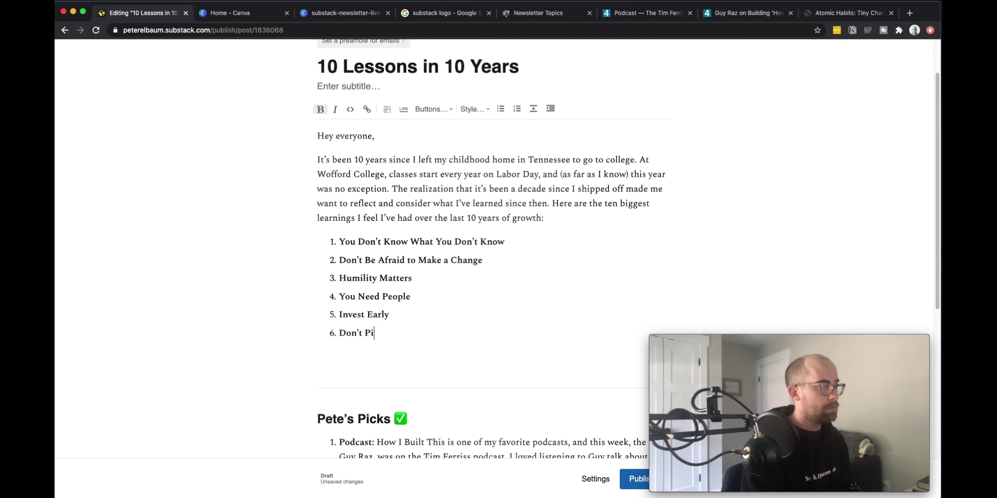
key("Return")
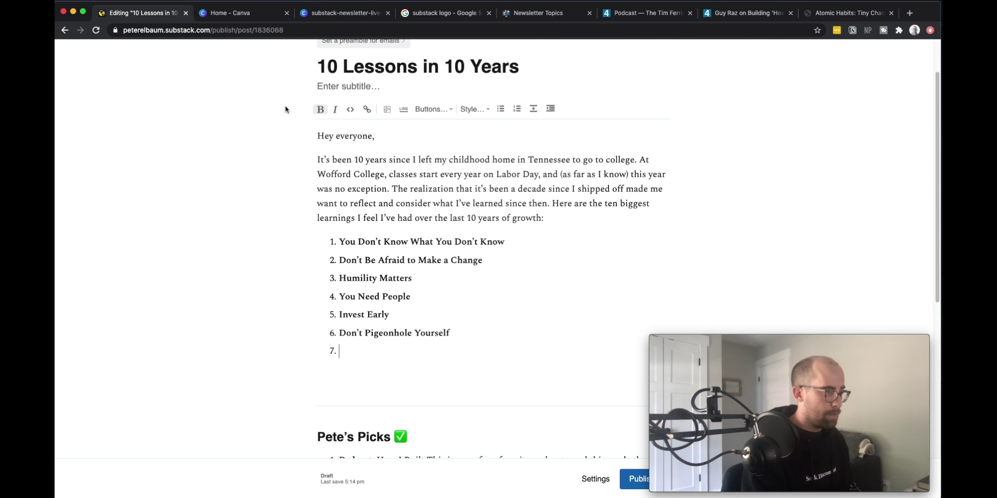
type("There's Good to Come")
key("Return")
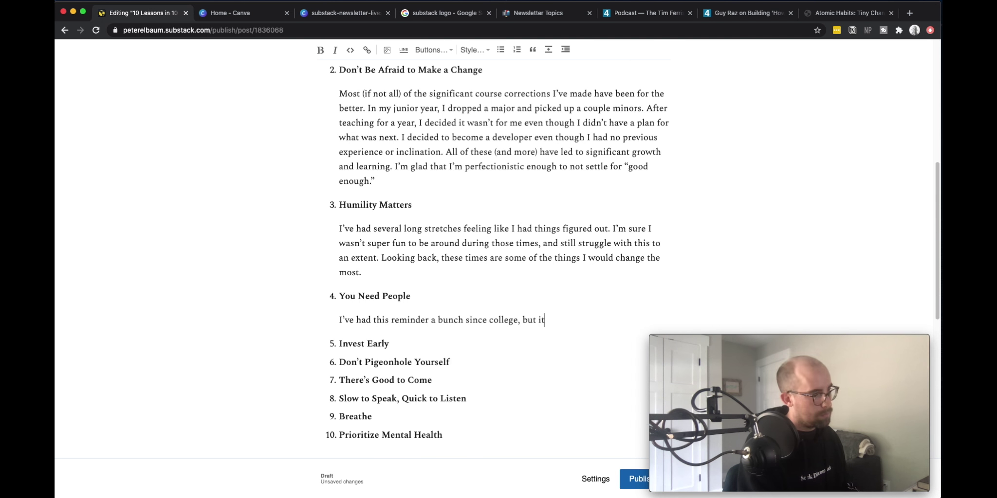
Under "You Need People", write that it was something learned in school and that community has been one of the biggest takeaways since the coronavirus.
type("t was some")
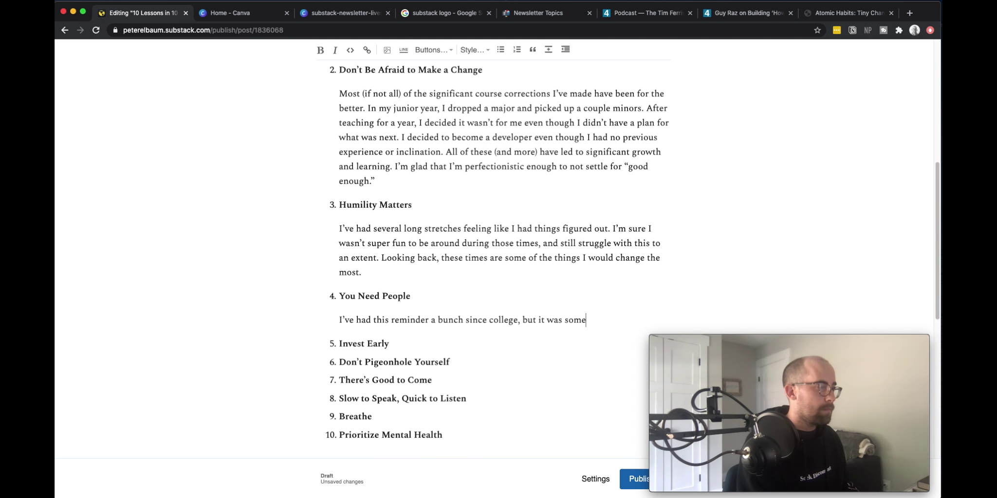
type("thing I lear")
key("BackSpace")
type("arned in school as well. ")
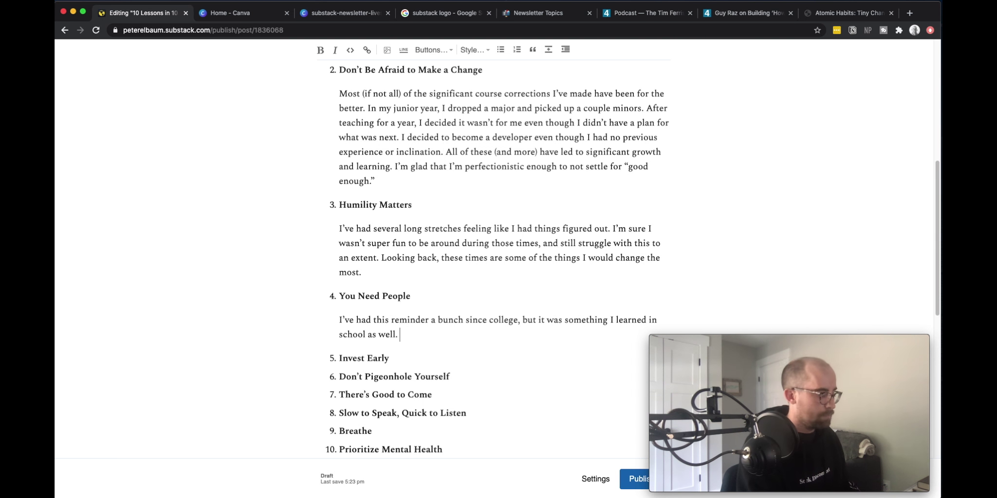
type("The necessity of communi")
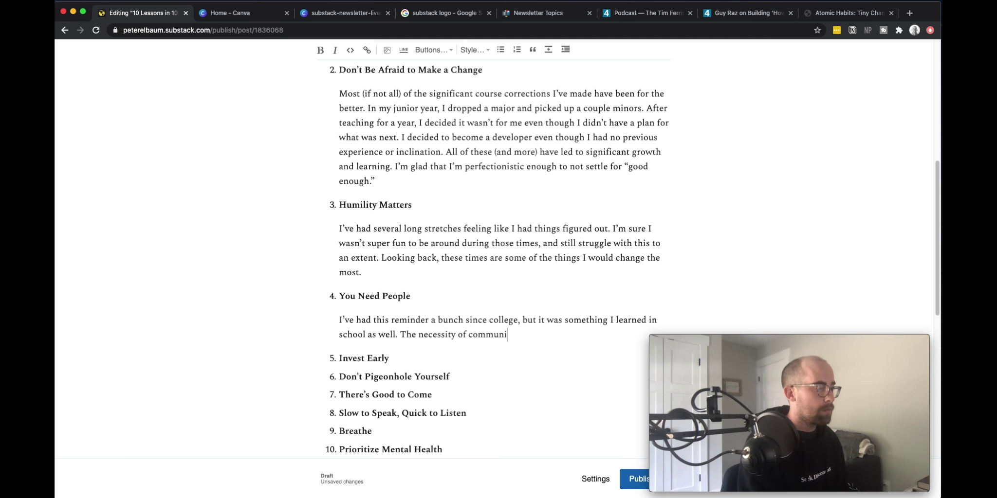
type("ty has also been one of my biggest takeaways since the coronavirus as well.")
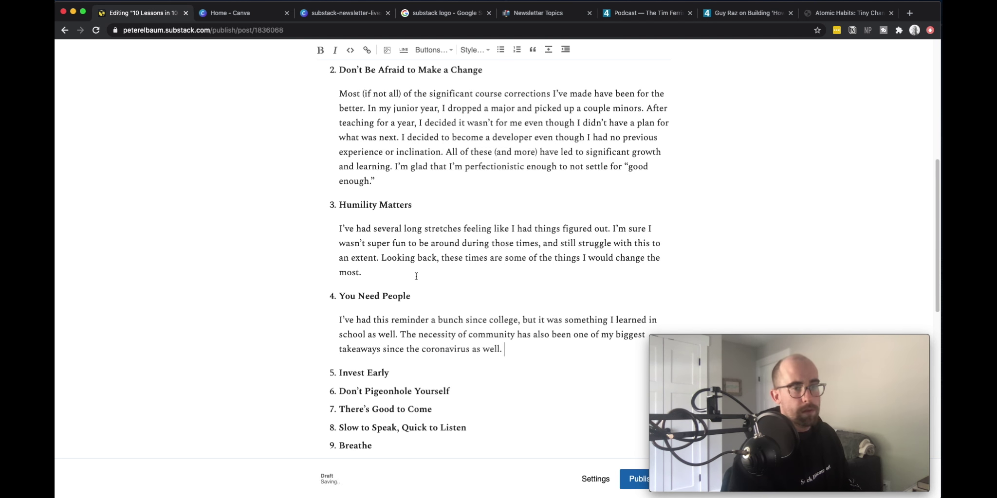
Split the intro before "Here are the ten biggest learnings" and insert the image freshman-year.jpg between the two paragraphs.
scroll(545, 275, "up", 10)
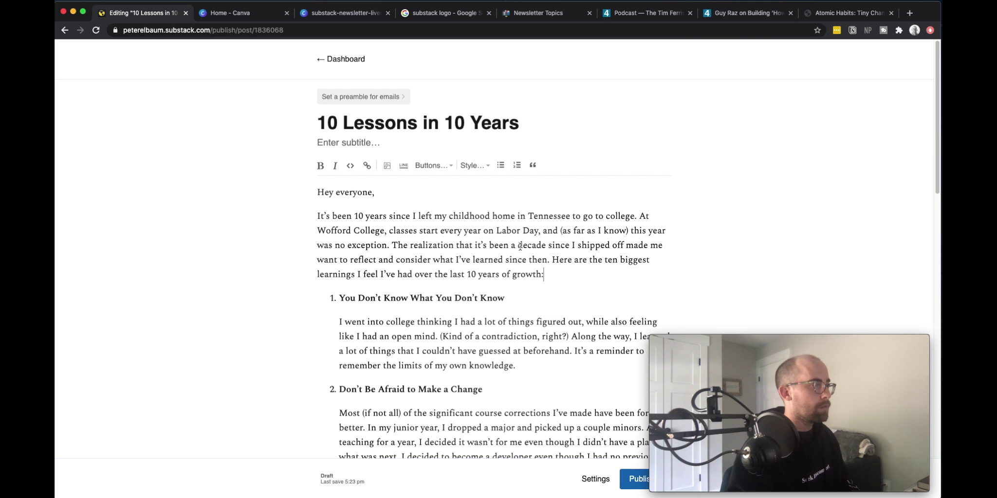
left_click(552, 260)
key("Return")
key("Return")
left_click(387, 165)
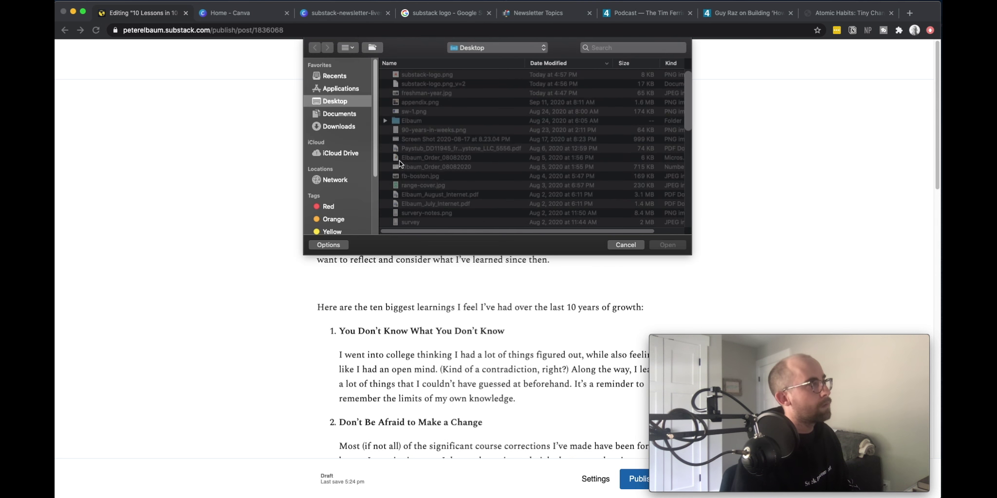
double_click(426, 93)
scroll(617, 224, "down", 3)
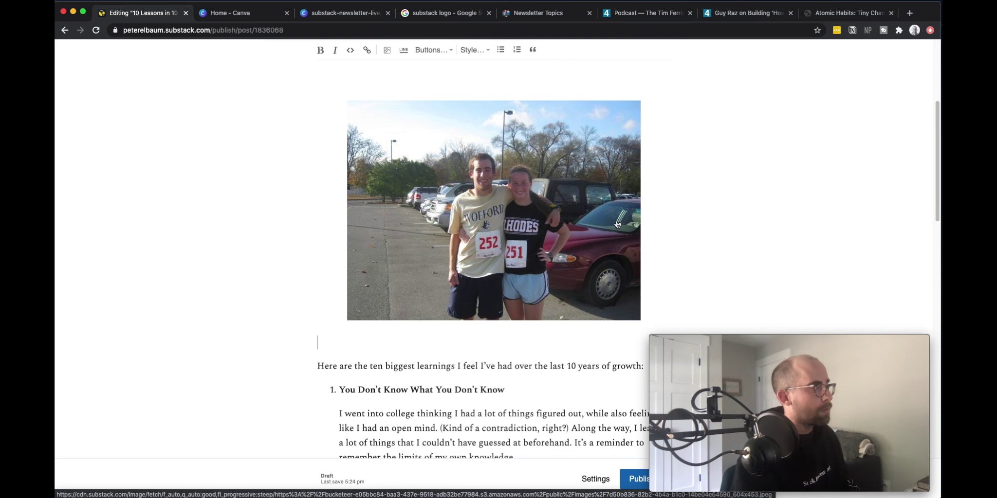
Change the text style of the empty line directly below the inserted photo.
left_click(472, 50)
mouse_move(478, 110)
left_click(523, 135)
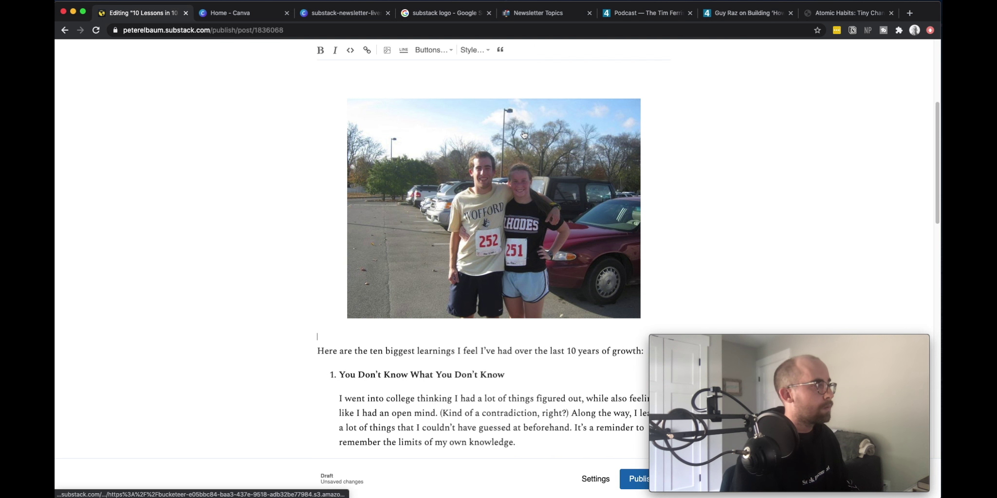
key("BackSpace")
key("Return")
left_click(472, 50)
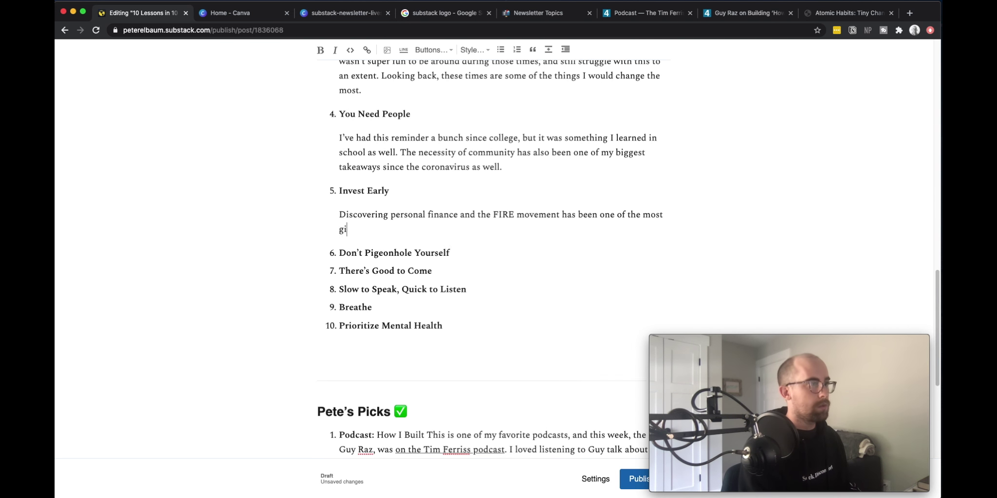
Finish the "Invest Early" text with "It's trite to say, but I wish I'd have started investing sooner." and retitle the lesson "Invest Earlier".
type("t things to happen to me over the past decade. It's'")
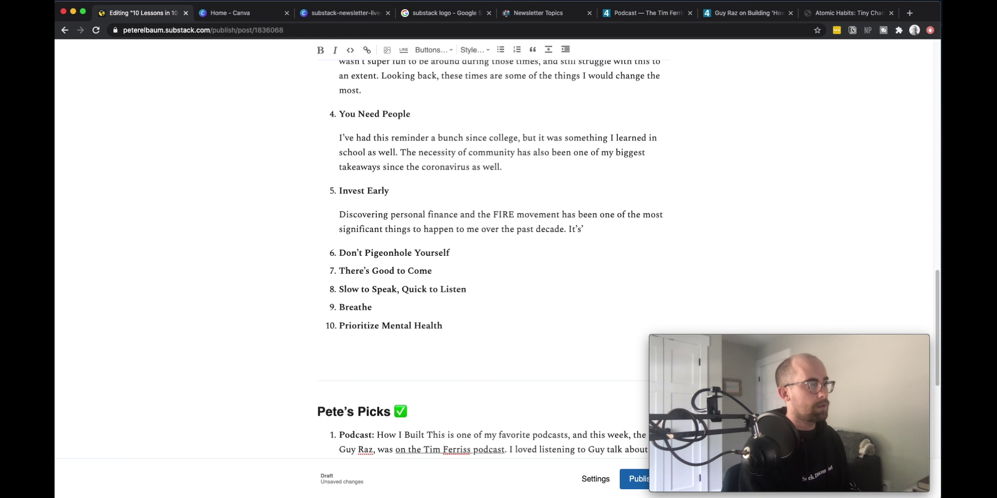
type(" trite to say, but I wish I'd have started investing sooner.")
scroll(409, 357, "up", 5)
left_click(410, 363)
key("BackSpace")
type("ier")
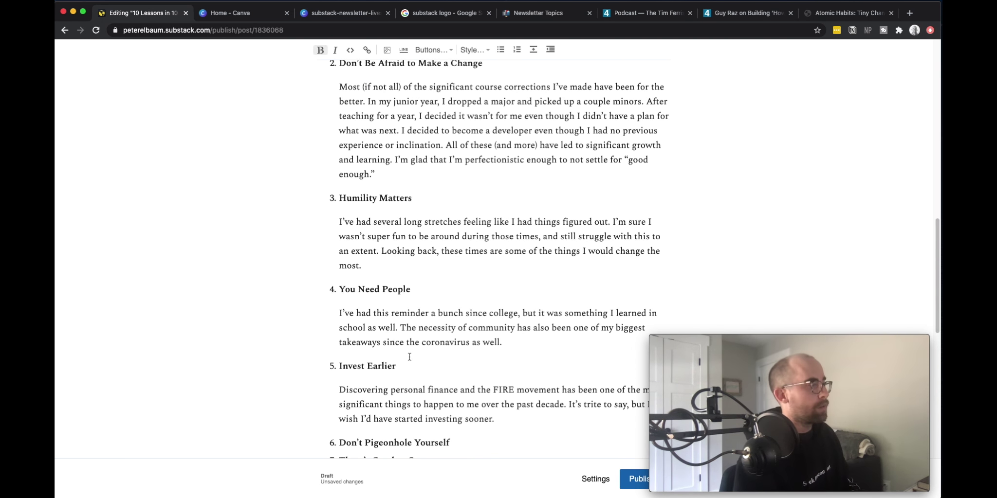
Start the "Don't Pigeonhole Yourself" text as a continuation of point #2, about resisting being put in a box career wise and within the current field.
scroll(461, 272, "down", 4)
left_click(462, 273)
key("Return")
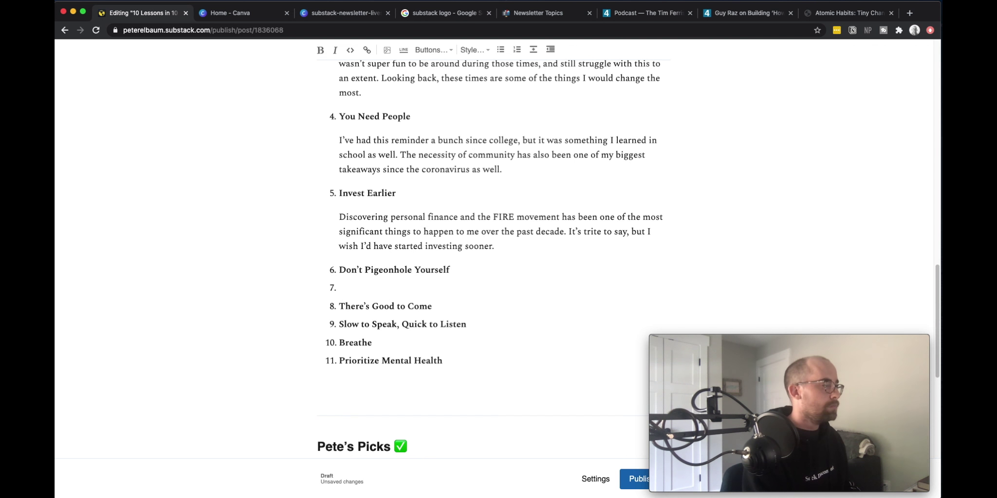
key("BackSpace")
type("This is a continuation of point")
scroll(487, 219, "up", 1)
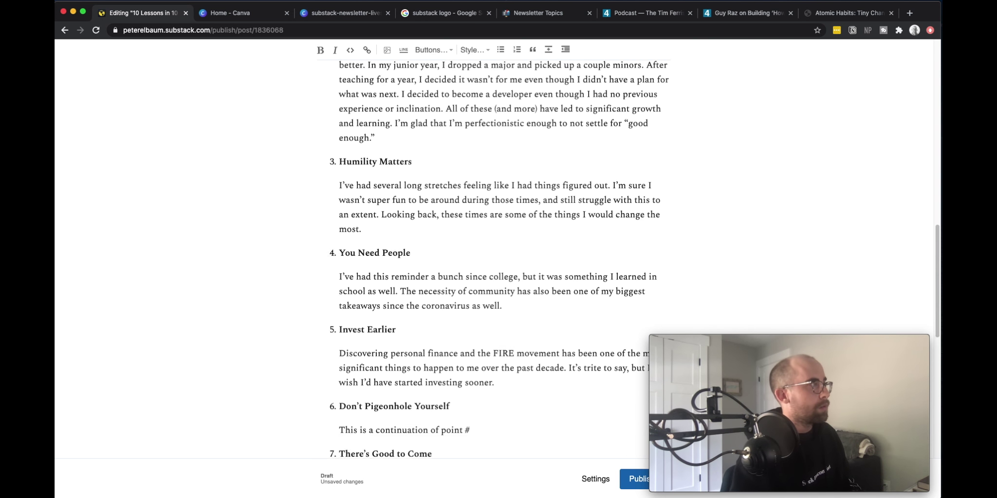
type("#2. I've resisted")
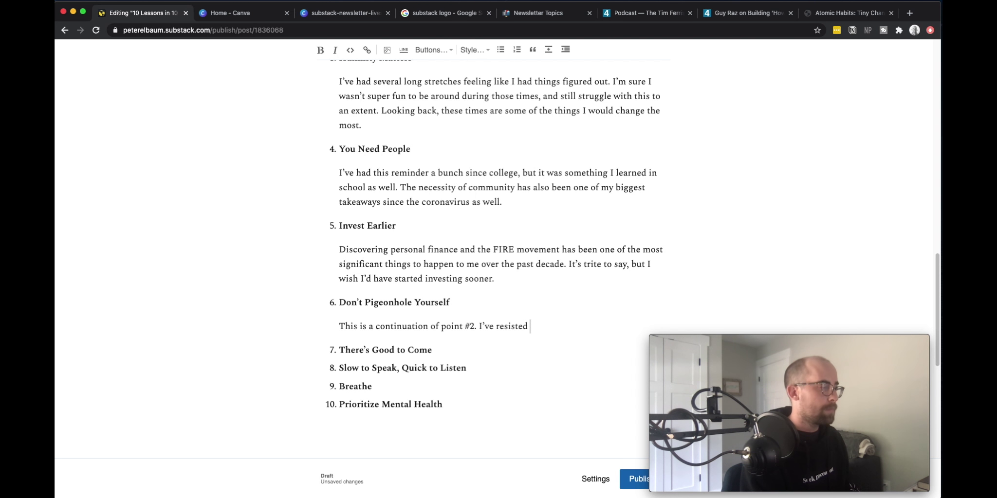
type(" trying to get i")
type("ut in a box career wise,a d")
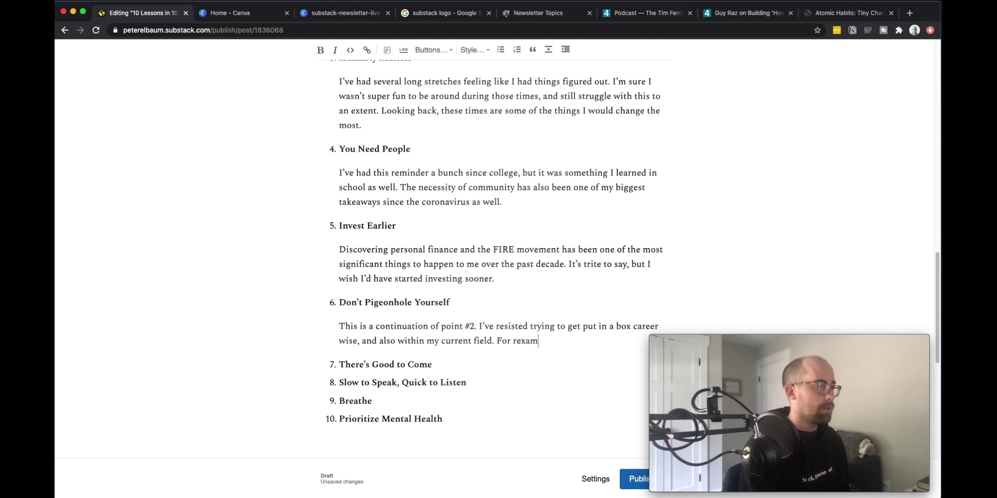
Add the example of never wanting to be "just a front-end developer", followed by "I've tried to keep learning and stay agile, and this has served me".
type("\"just a fr")
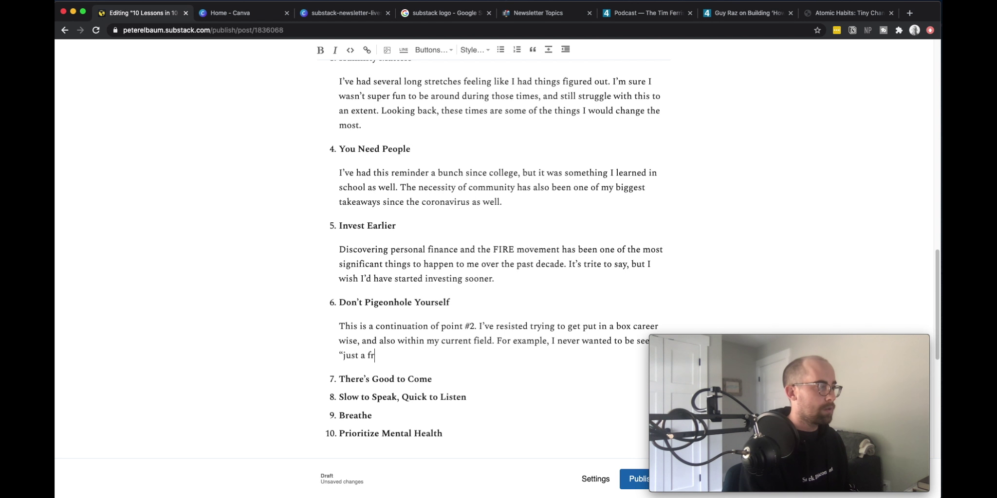
key("BackSpace")
key("BackSpace")
key("BackSpace")
key("BackSpace")
key("BackSpace")
key("BackSpace")
key("BackSpace")
type("eloper.”")
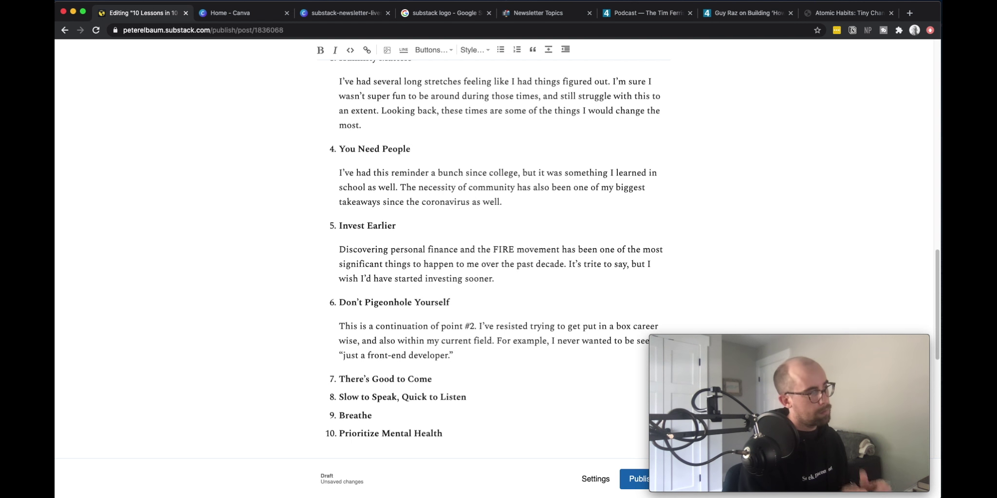
type(" I’ve tried to keep learning and stay ag")
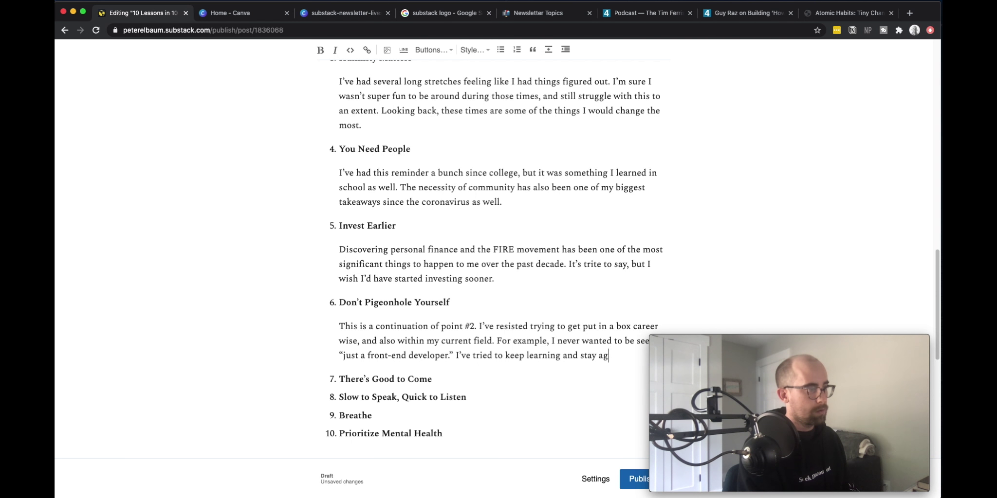
type("ile, and this has served me")
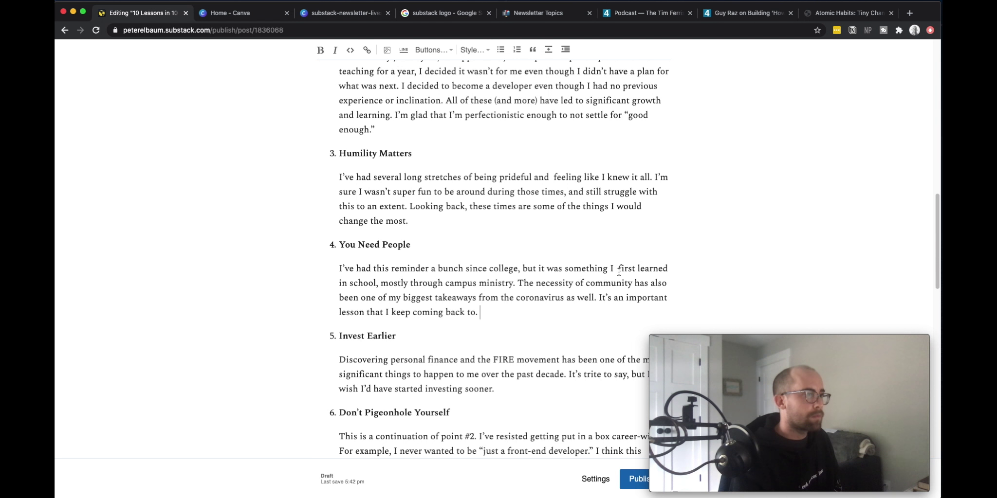
Remove the extra space before "first learned" under "You Need People" and review the whole post from the title to the sign-off.
key("BackSpace")
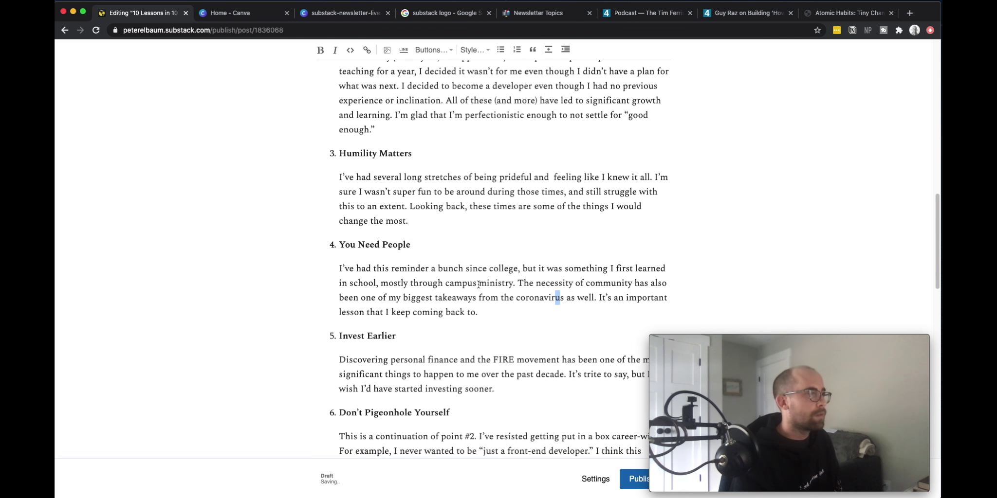
scroll(427, 282, "down", 1)
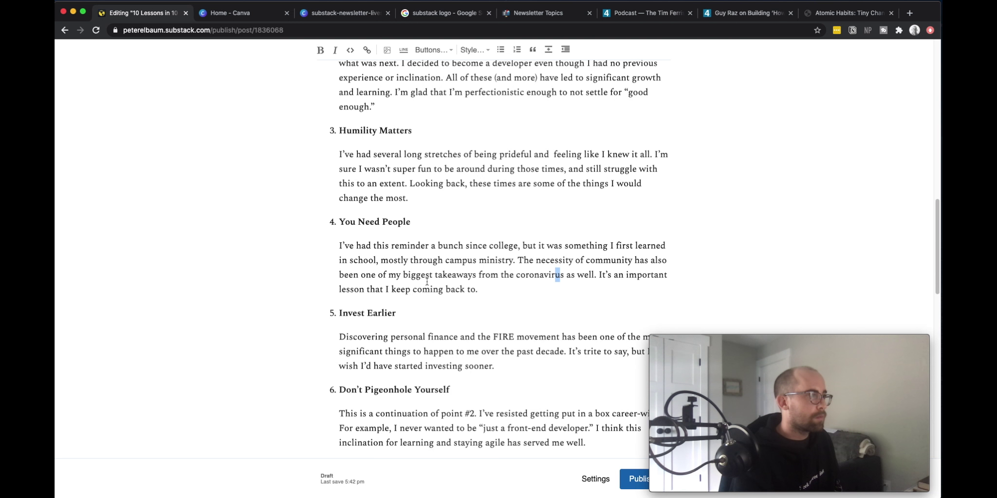
scroll(441, 272, "down", 1)
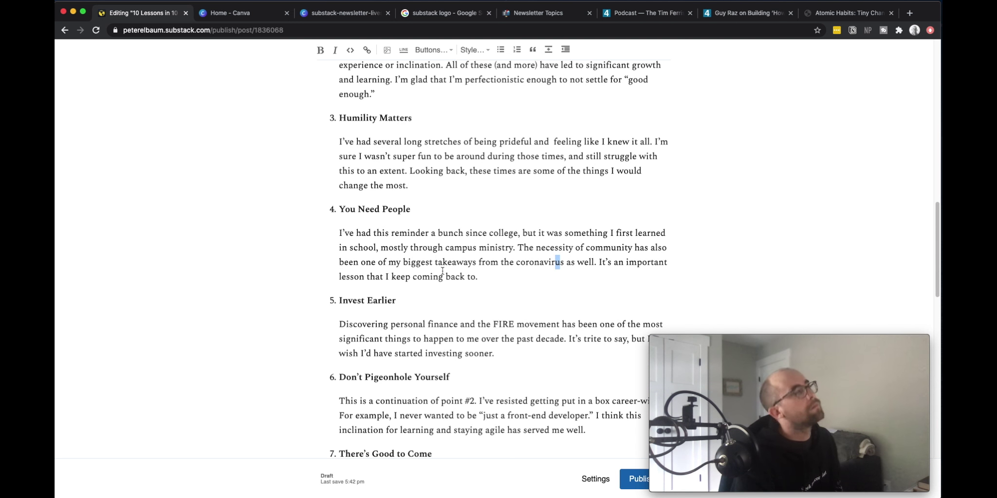
scroll(443, 271, "down", 10)
scroll(493, 209, "up", 5)
scroll(493, 210, "up", 8)
scroll(493, 210, "up", 6)
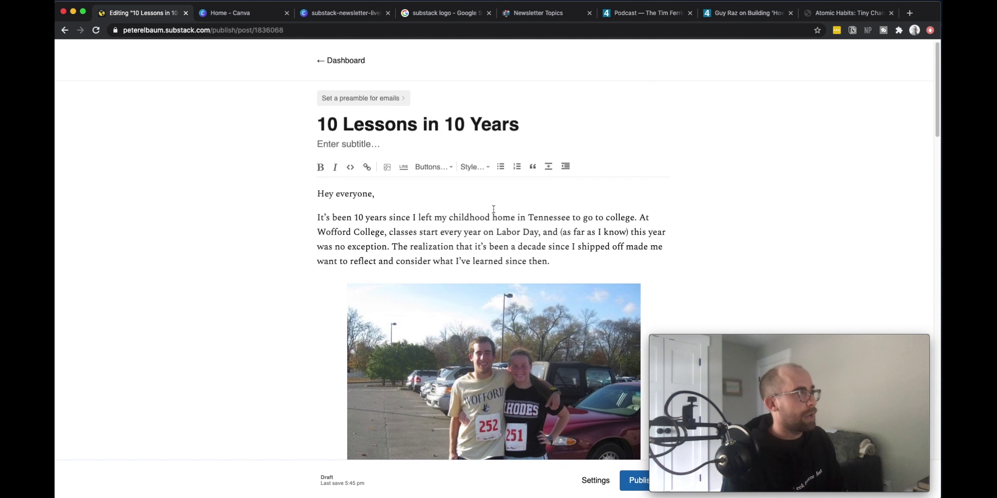
scroll(493, 209, "down", 20)
scroll(493, 209, "down", 5)
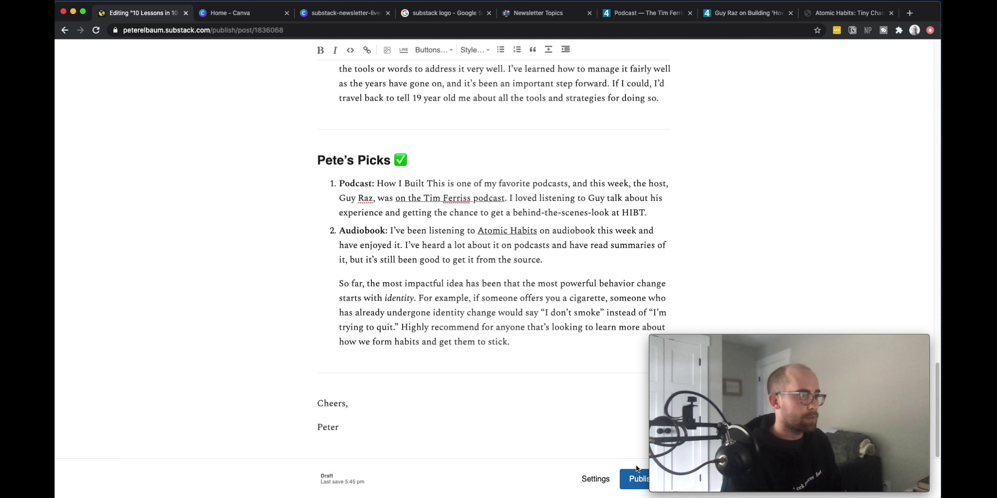
Open the post's publishing options and schedule its email to everyone for Sep 13, 2020 at 7:00 pm.
left_click(634, 480)
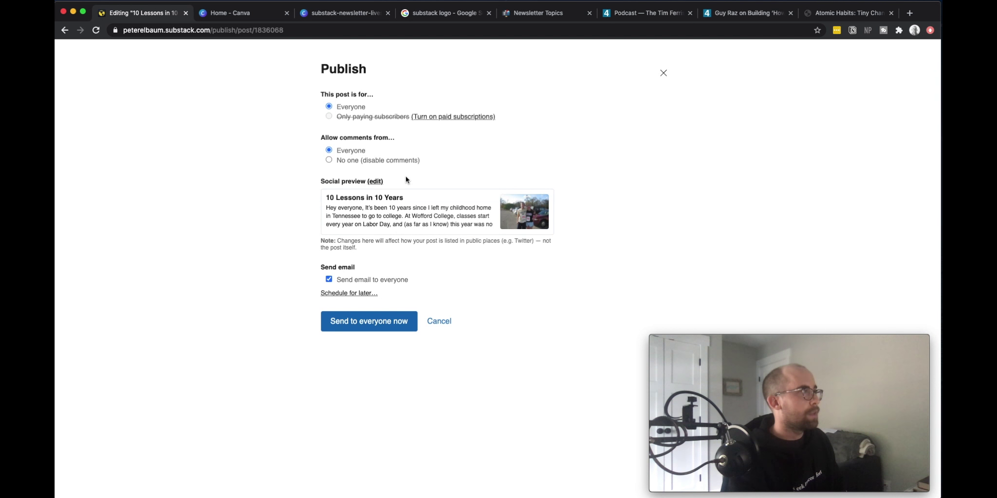
left_click(358, 293)
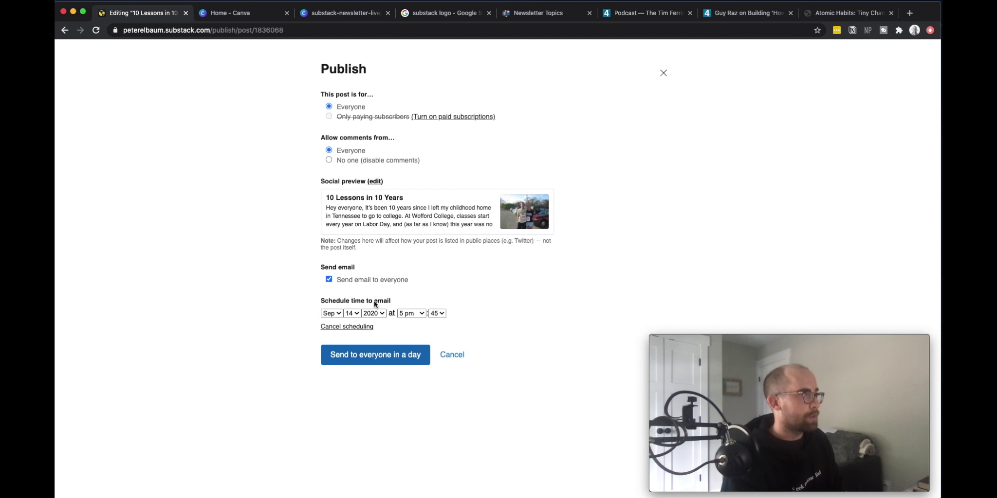
left_click(353, 313)
left_click(354, 305)
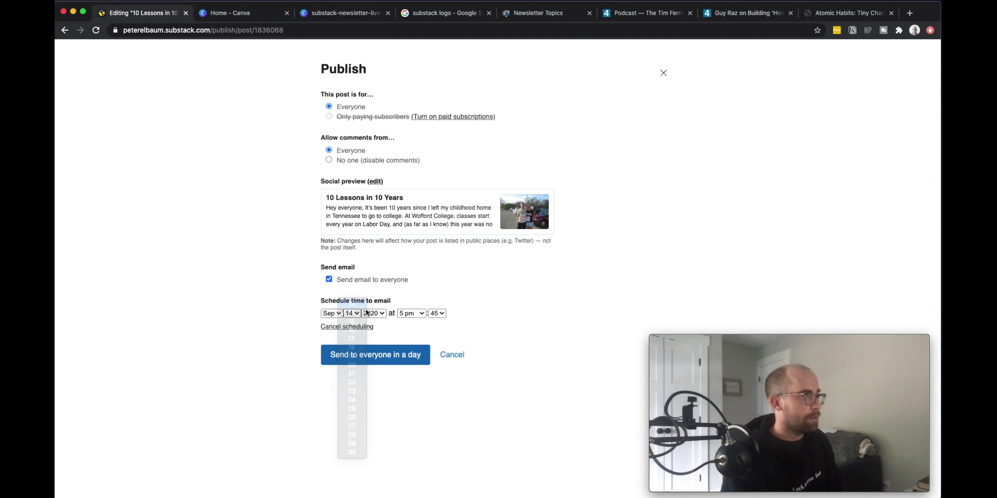
left_click(410, 314)
left_click(414, 330)
left_click(433, 313)
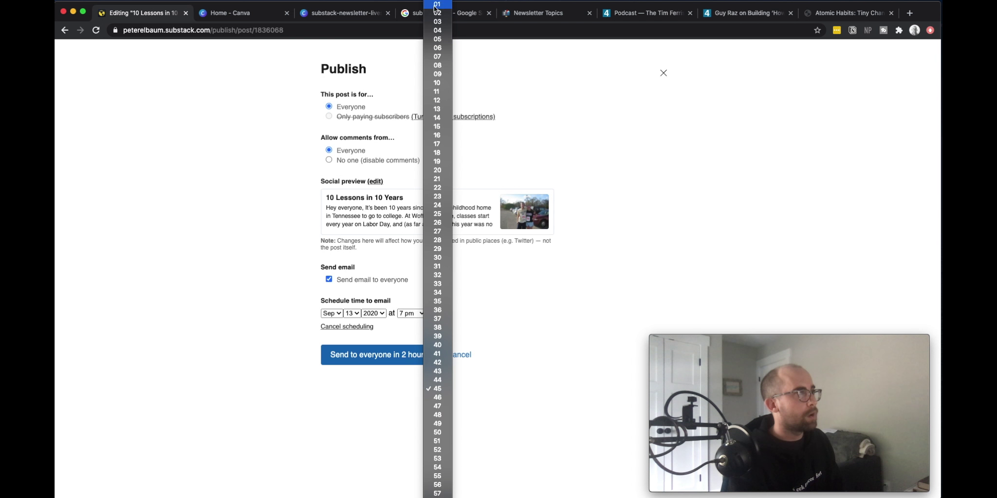
left_click(437, 4)
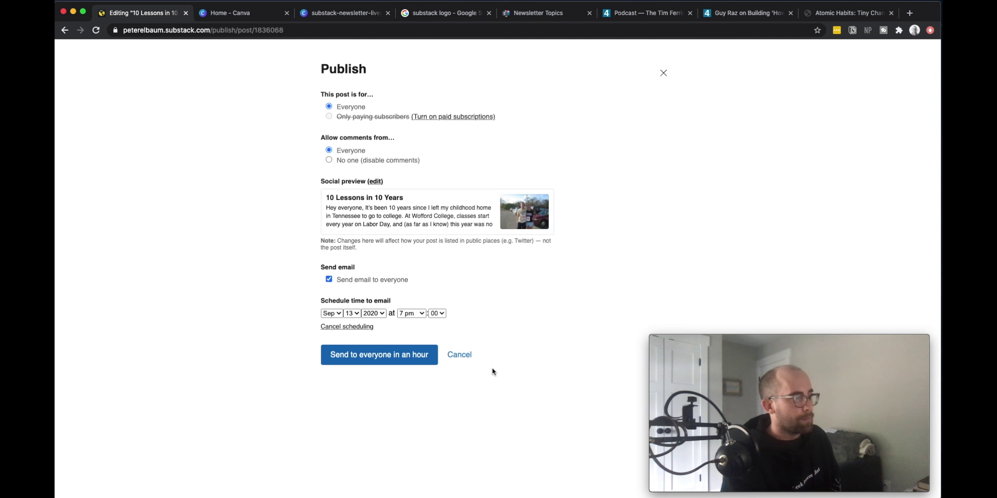